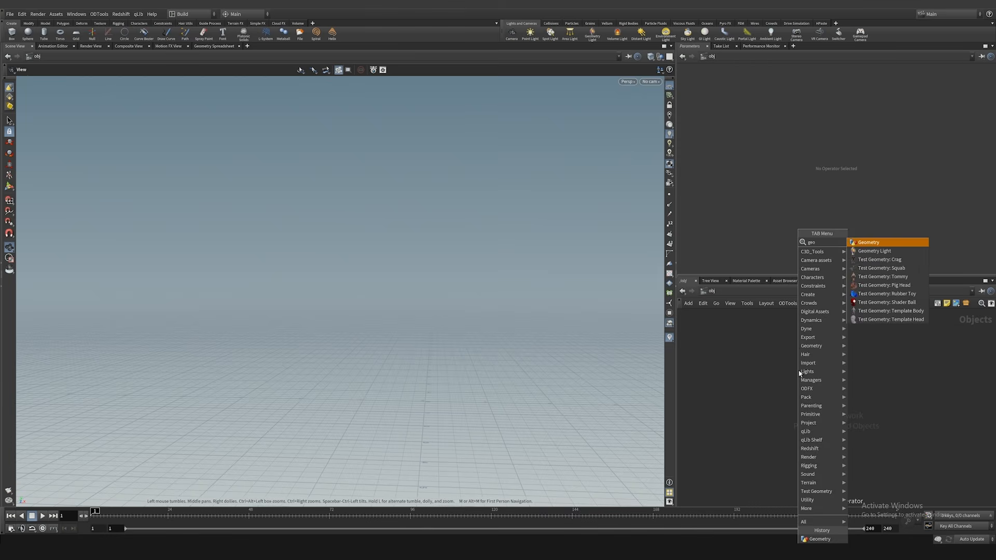
# Step: Create a Geometry object and add a Sphere node inside it
pyautogui.press('Return')
pyautogui.press('Return')
pyautogui.press('i')
pyautogui.press('Tab')
pyautogui.write('sphere')
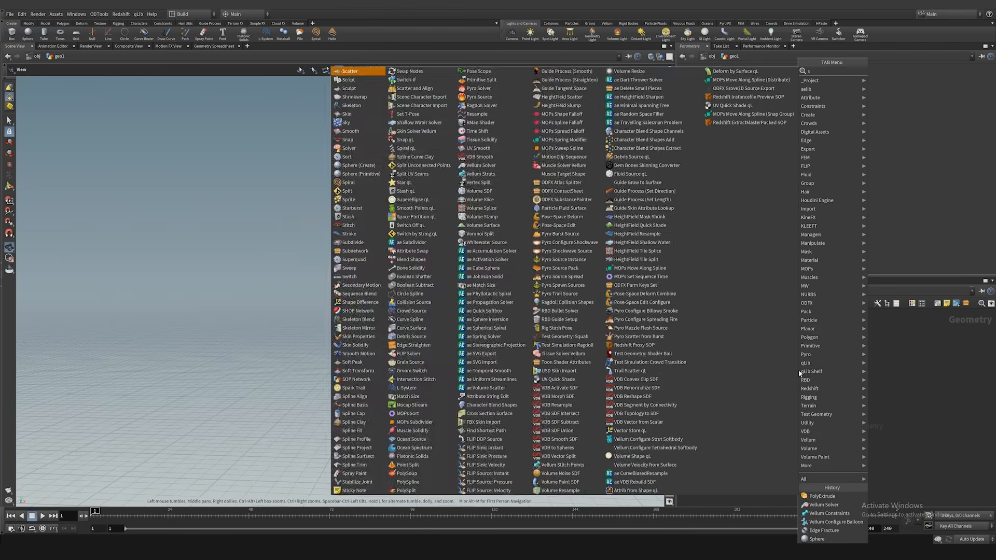
pyautogui.press('Return')
pyautogui.click(800, 373)
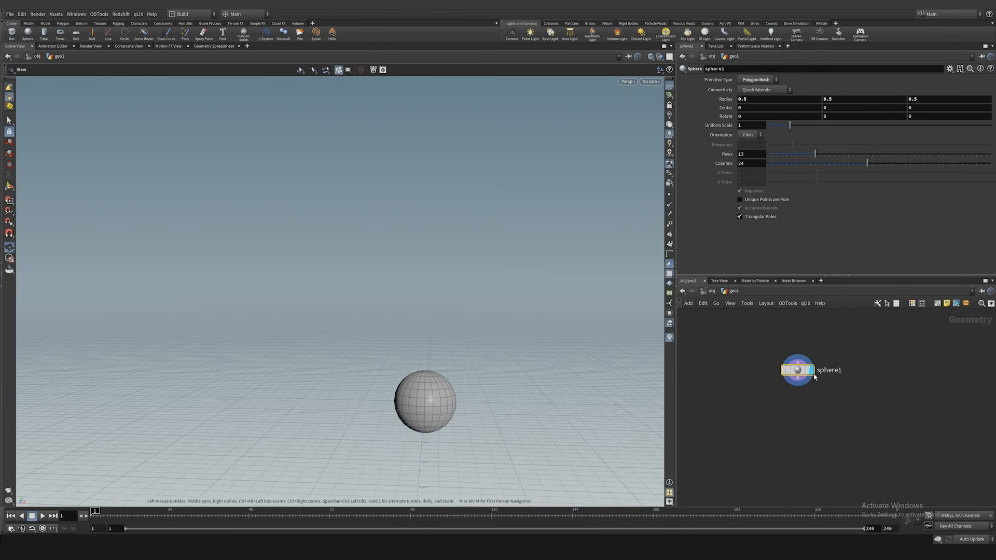
# Step: Change the sphere's primitive type to Polygon and set its frequency to 50
pyautogui.click(752, 80)
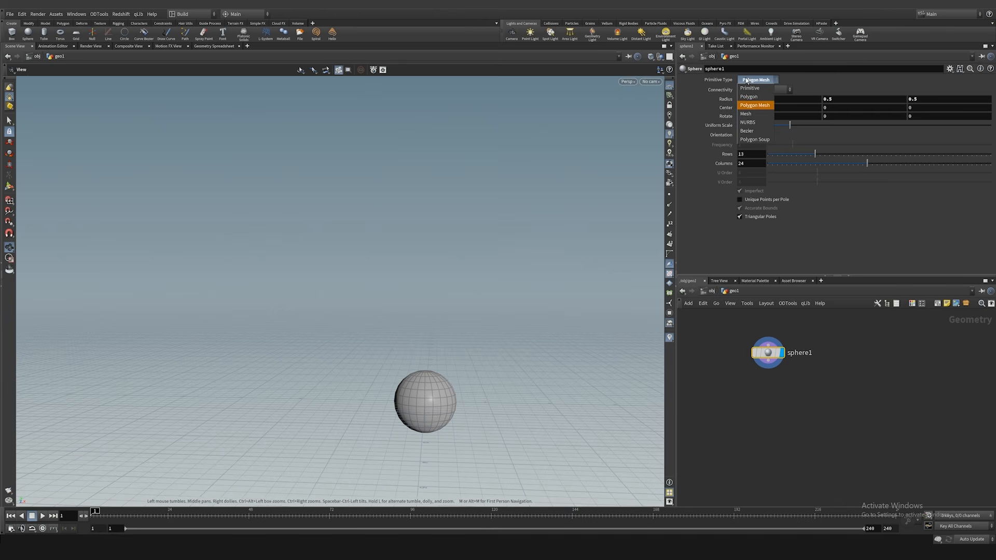
pyautogui.click(753, 100)
pyautogui.moveTo(431, 311); pyautogui.dragTo(406, 332)
pyautogui.moveTo(786, 146); pyautogui.dragTo(937, 143)
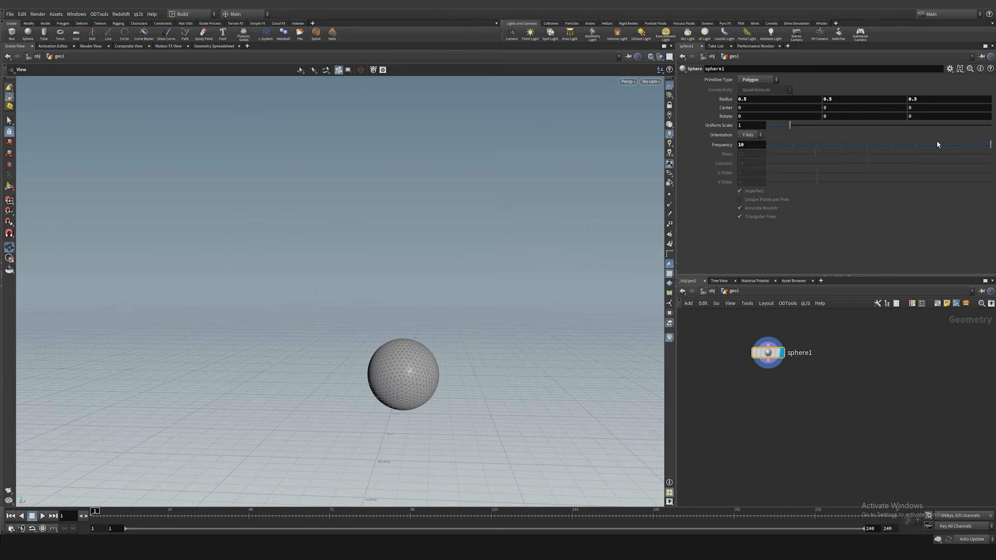
pyautogui.click(753, 146)
pyautogui.write('50')
pyautogui.press('Return')
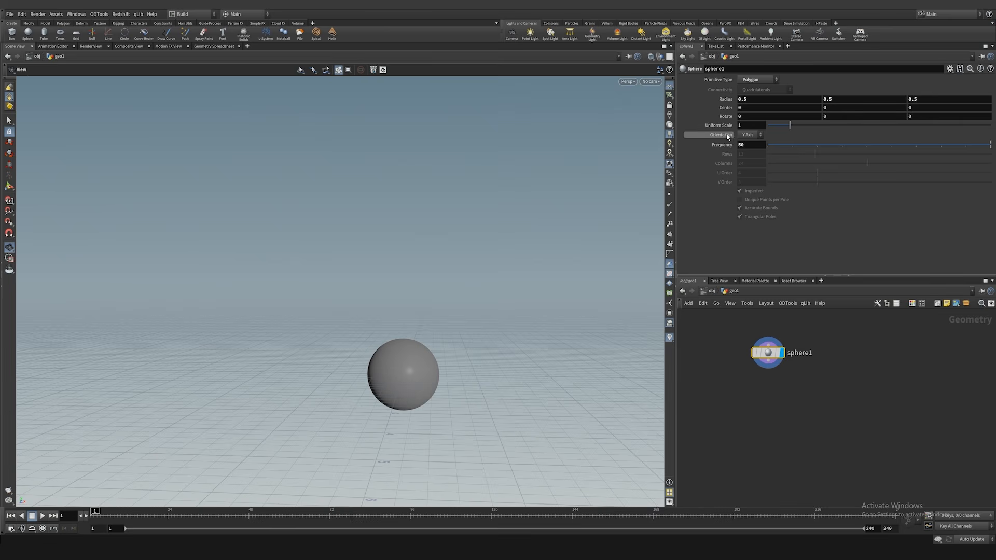
# Step: Set the sphere's uniform scale to 4
pyautogui.moveTo(791, 125); pyautogui.dragTo(865, 132)
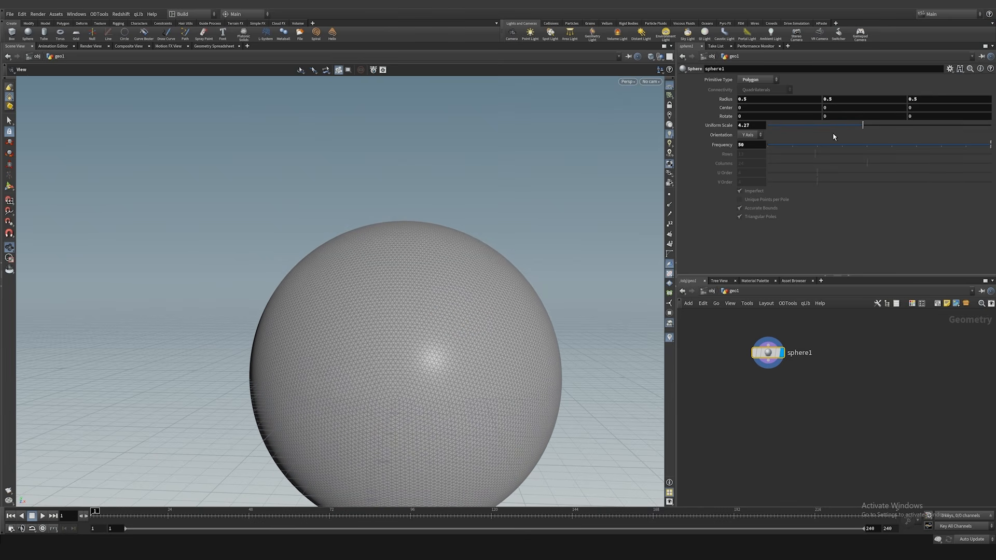
pyautogui.doubleClick(757, 126)
pyautogui.write('4')
pyautogui.press('Return')
pyautogui.moveTo(509, 260); pyautogui.dragTo(418, 278)
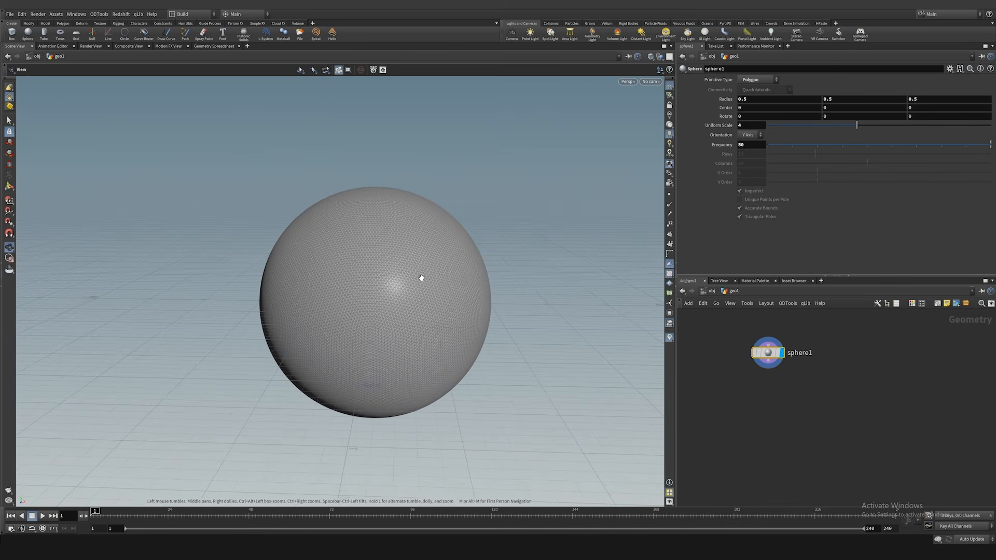
# Step: Raise the sphere above the ground by setting its center Y value to 2.5
pyautogui.moveTo(838, 108); pyautogui.dragTo(919, 116, button='middle')
pyautogui.moveTo(832, 108); pyautogui.dragTo(836, 107, button='middle')
pyautogui.scroll(4, 478, 166)
pyautogui.moveTo(412, 283); pyautogui.dragTo(427, 158)
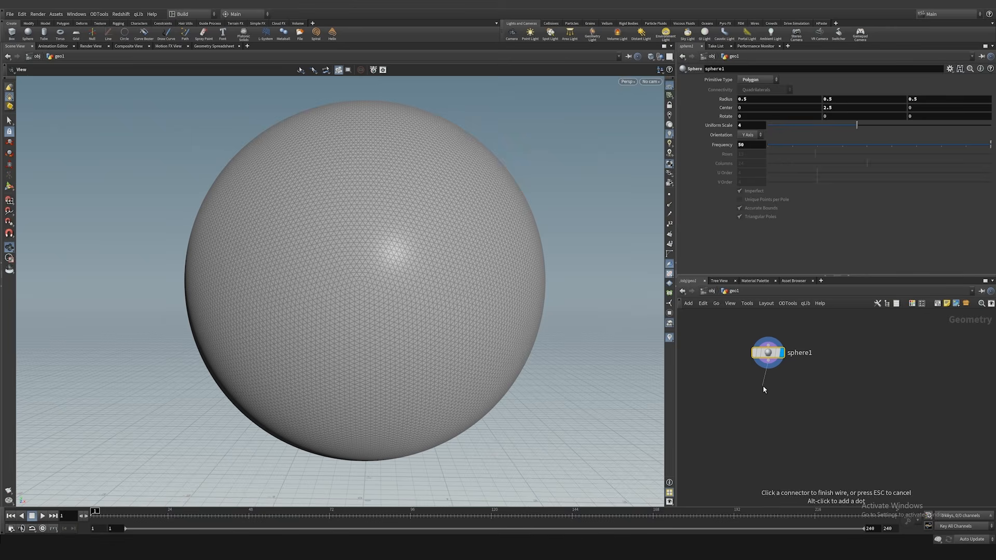
# Step: Add an Edge Fracture node after the sphere and display its result
pyautogui.press('Tab')
pyautogui.write('edge')
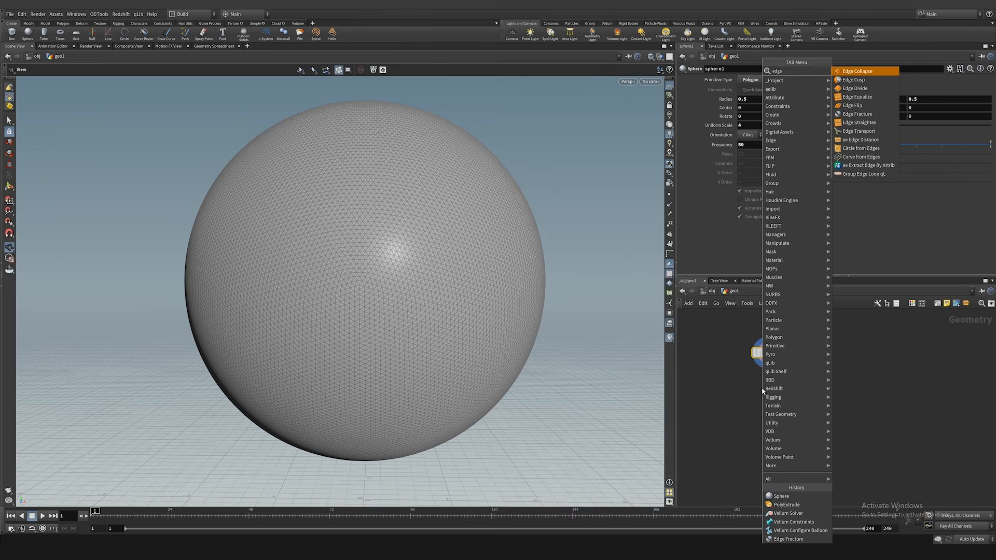
pyautogui.press('Down')
pyautogui.press('Down')
pyautogui.press('Down')
pyautogui.press('Down')
pyautogui.press('Down')
pyautogui.press('Return')
pyautogui.click(767, 390)
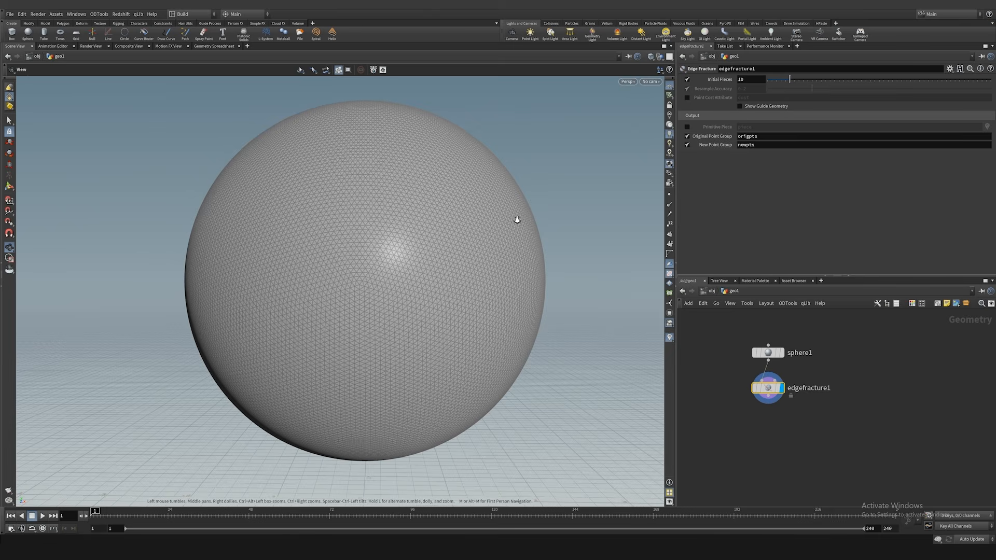
# Step: Enable the Edge Fracture's primitive piece attribute and visualize the pieces in color
pyautogui.scroll(-2, 494, 248)
pyautogui.click(687, 127)
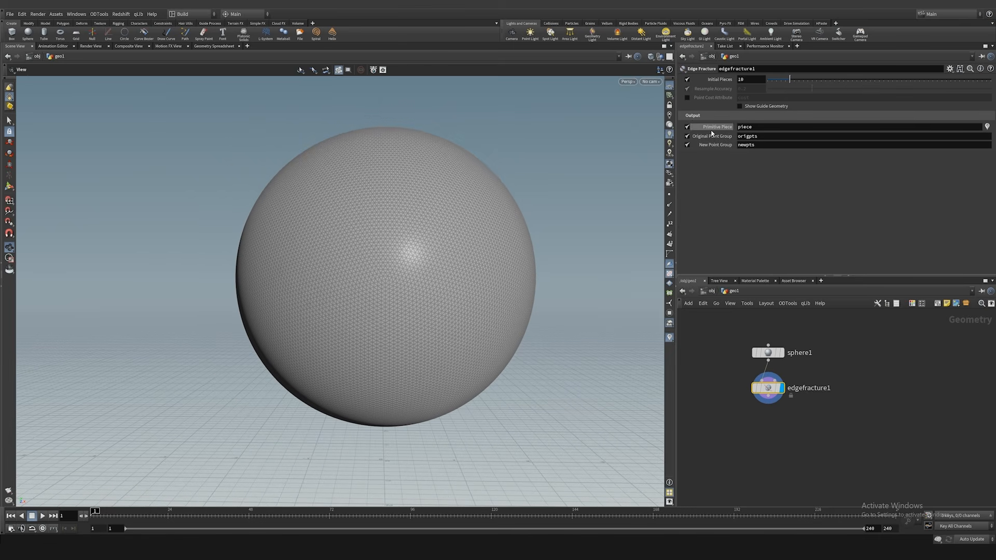
pyautogui.click(987, 126)
pyautogui.scroll(-1, 443, 159)
pyautogui.moveTo(344, 303); pyautogui.dragTo(358, 294)
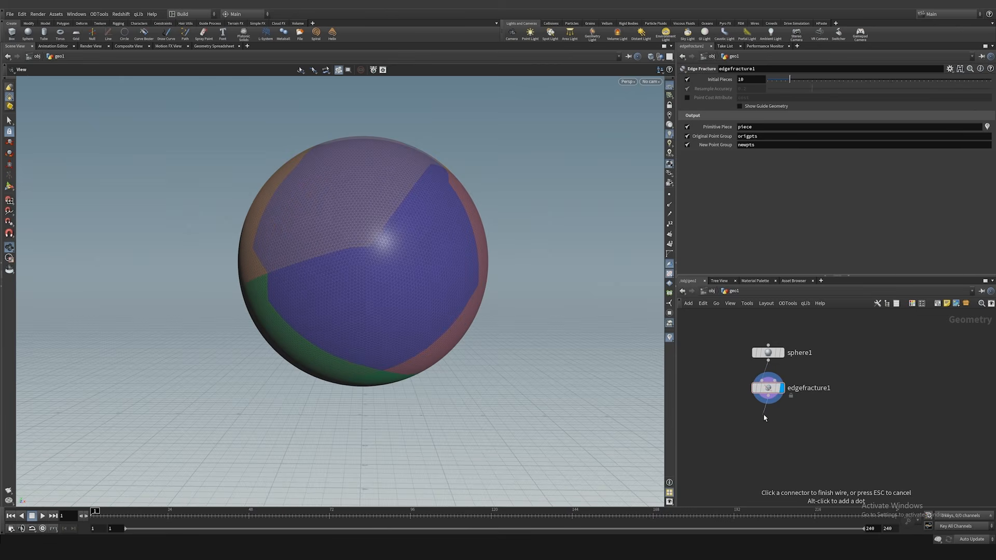
# Step: Connect an Exploded View node after the Edge Fracture to inspect the separated pieces
pyautogui.press('Tab')
pyautogui.write('expl')
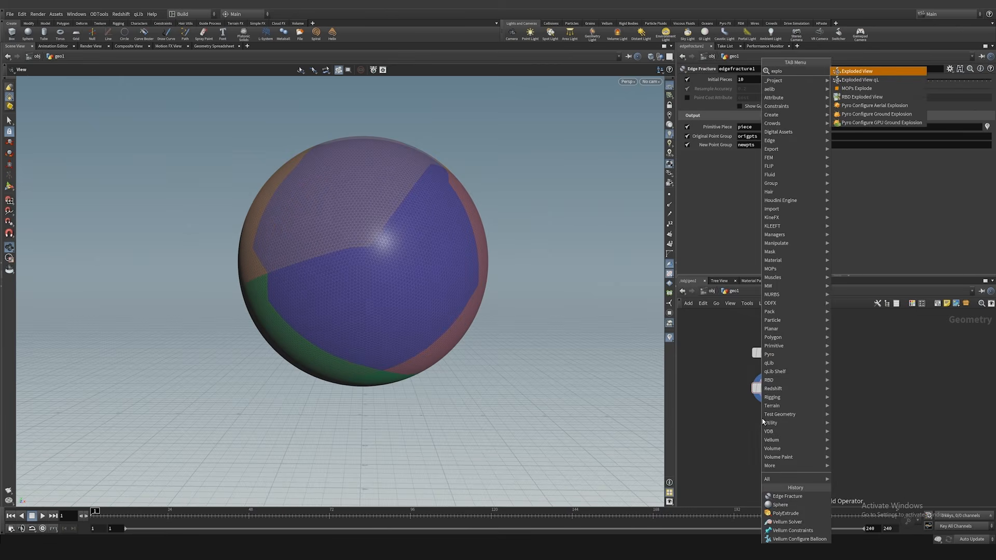
pyautogui.press('Return')
pyautogui.click(737, 418)
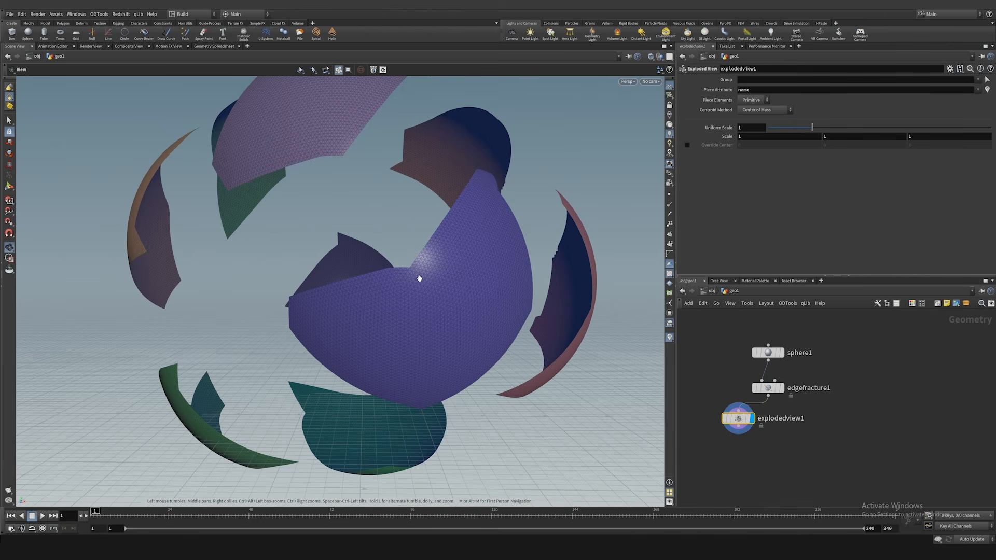
pyautogui.scroll(-2, 346, 211)
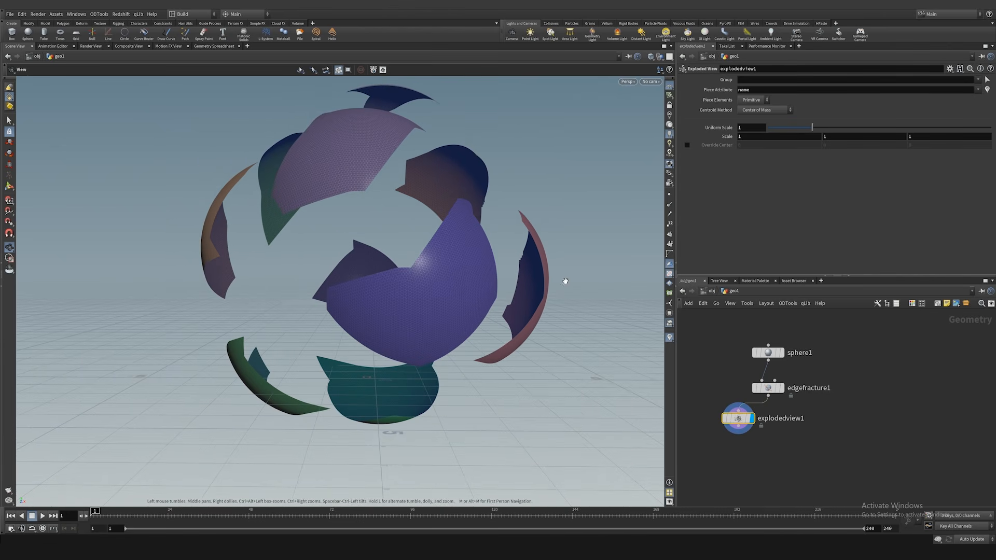
# Step: Return the display to the Edge Fracture node and delete the Exploded View node
pyautogui.click(781, 388)
pyautogui.click(737, 418)
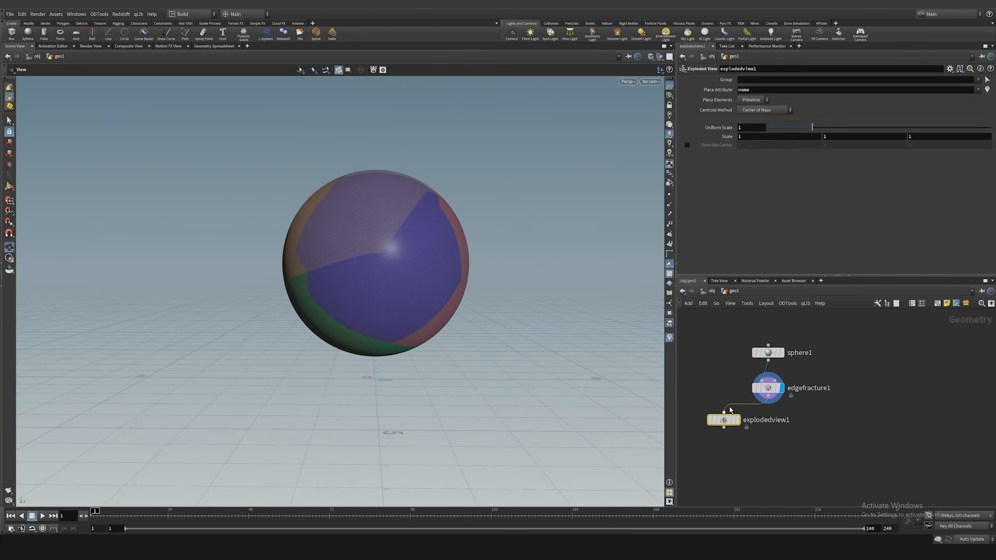
pyautogui.press('Delete')
# Step: Set the Edge Fracture's initial pieces to 14 and inspect the node's geometry information and point groups
pyautogui.moveTo(790, 80); pyautogui.dragTo(800, 86)
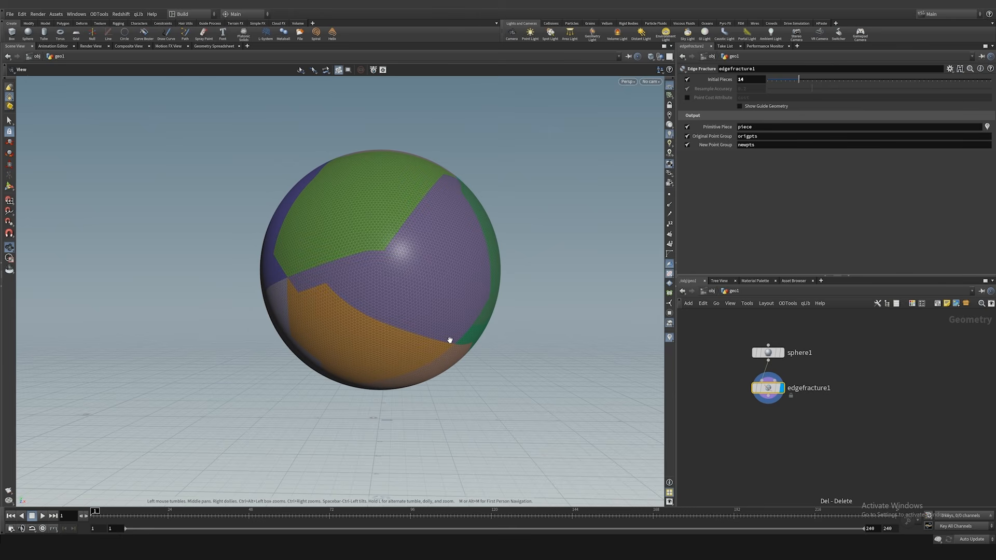
pyautogui.middleClick(793, 391)
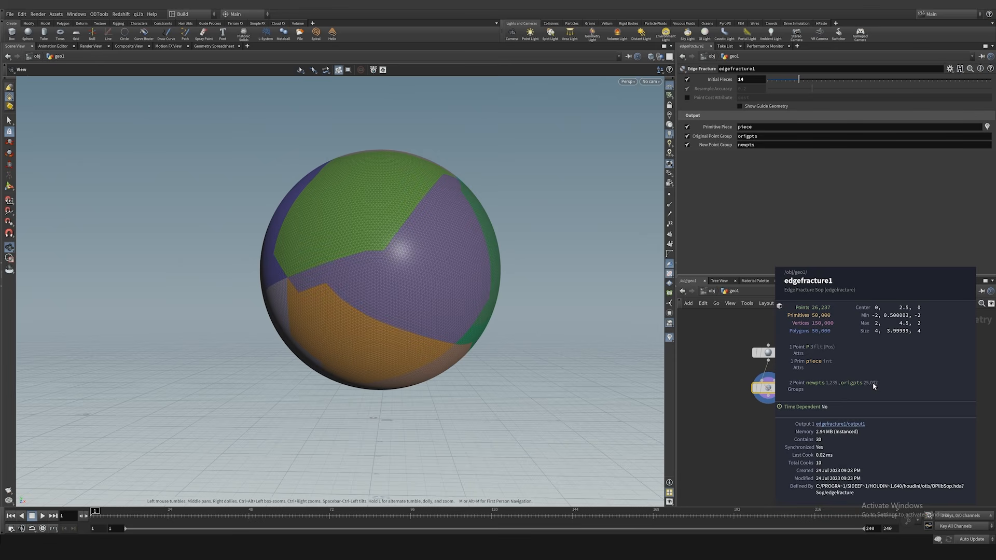
pyautogui.moveTo(775, 426); pyautogui.dragTo(783, 402, button='middle')
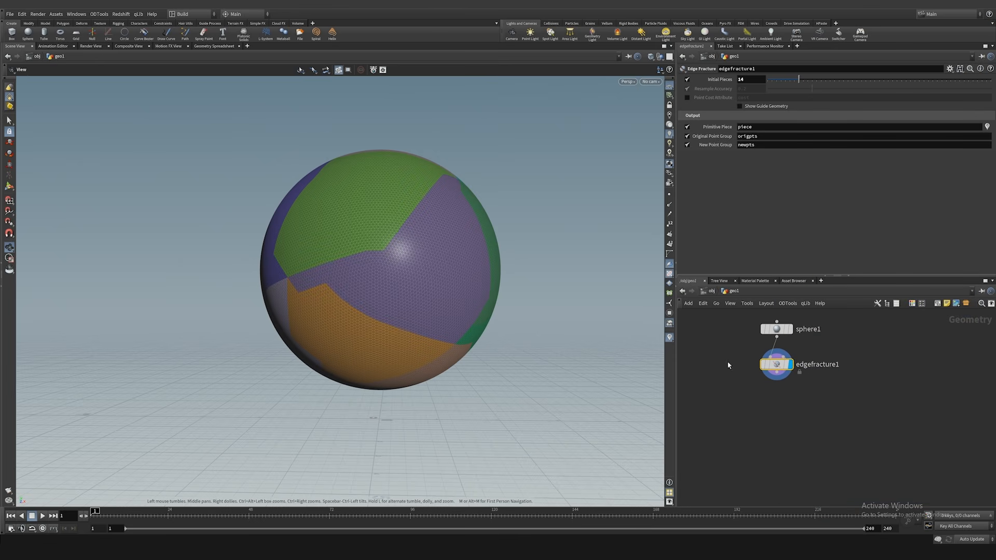
# Step: Add a Vellum Configure Balloon setup, chain its cloth and pressure constraints below the Edge Fracture, and display the pressure node
pyautogui.press('Tab')
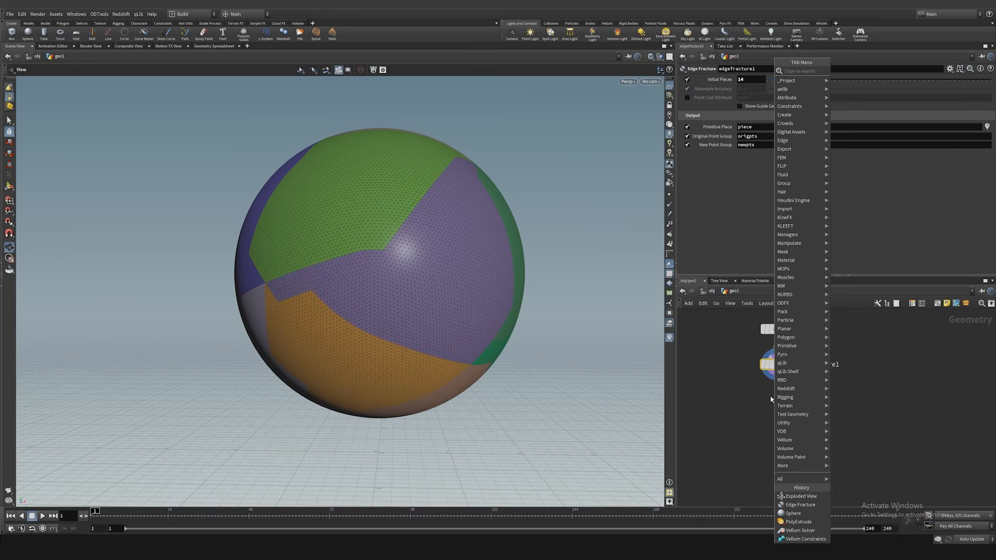
pyautogui.write('vellum')
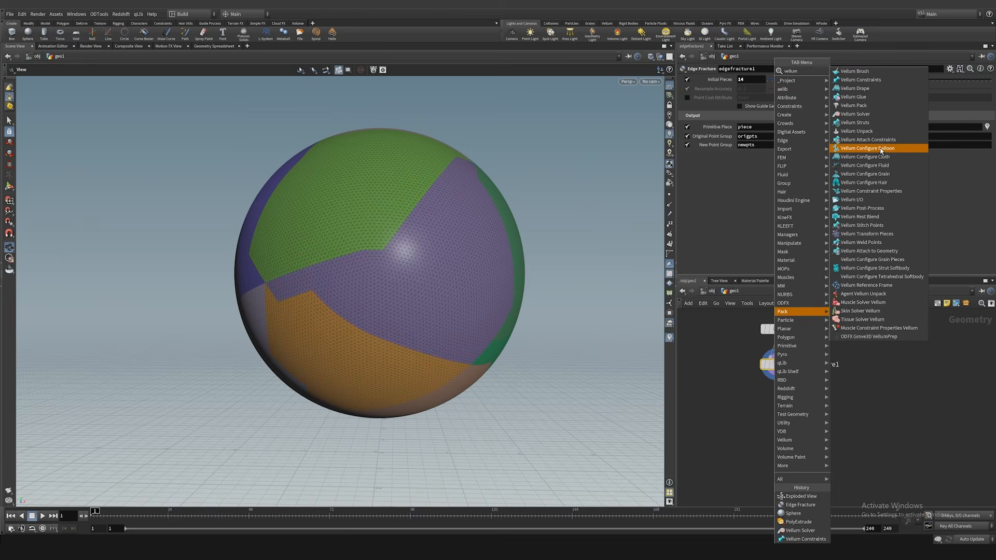
pyautogui.click(881, 148)
pyautogui.click(742, 402)
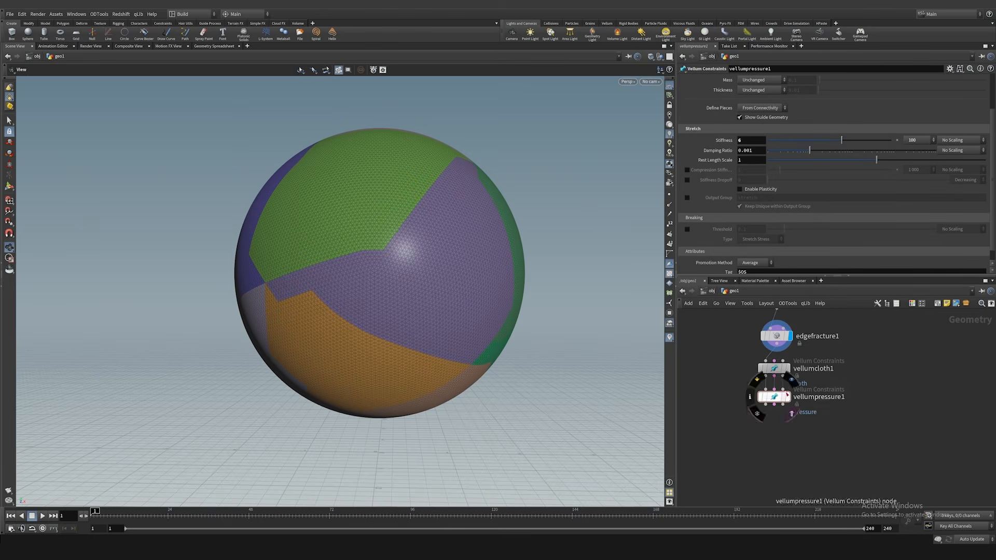
pyautogui.click(774, 369)
pyautogui.click(776, 398)
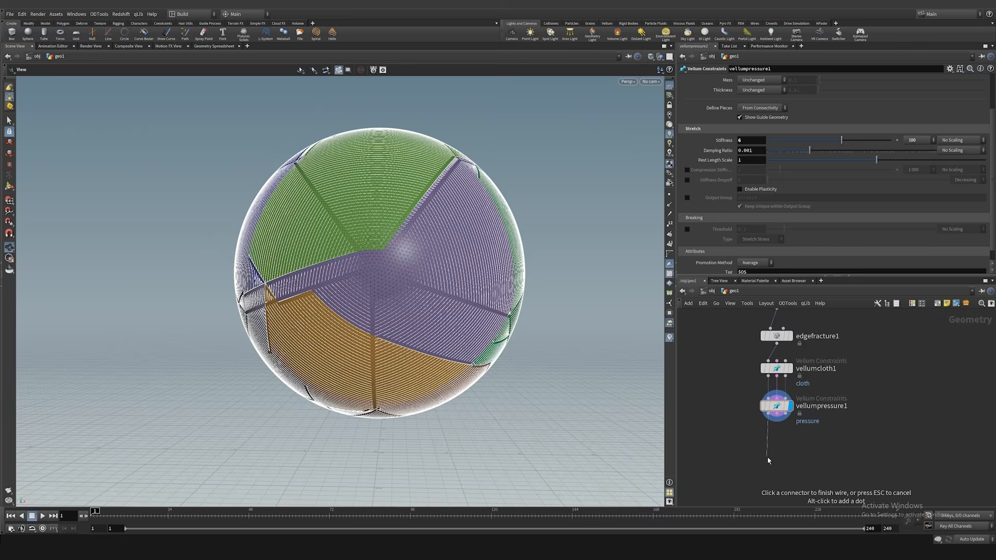
# Step: Add a Vellum Solver below the pressure constraints and display its result
pyautogui.press('Tab')
pyautogui.write('vellum sol')
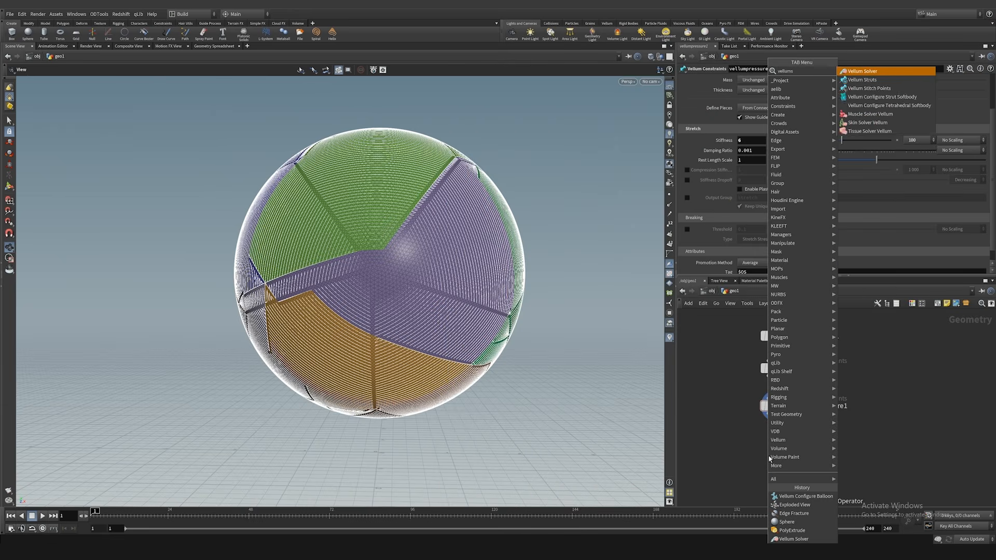
pyautogui.press('Return')
pyautogui.click(770, 460)
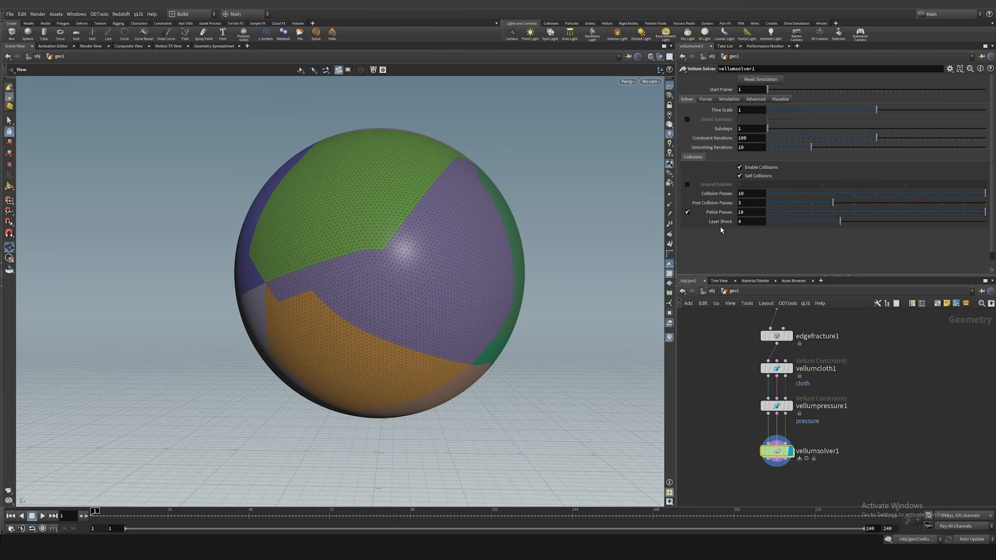
# Step: Enable the Vellum Solver's ground position and play the simulation to about frame 21
pyautogui.click(688, 184)
pyautogui.scroll(-4, 540, 237)
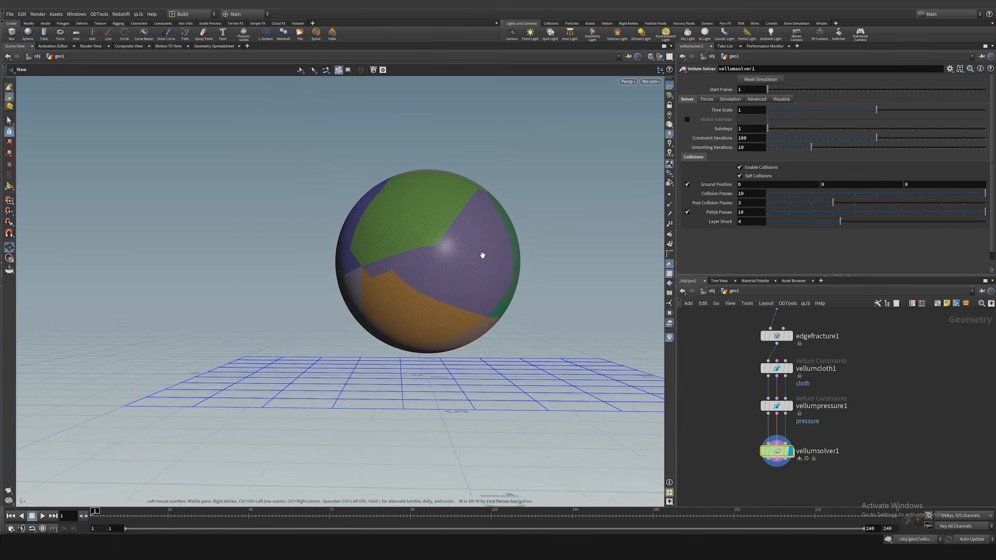
pyautogui.moveTo(481, 256); pyautogui.dragTo(447, 265, button='middle')
pyautogui.press('Up')
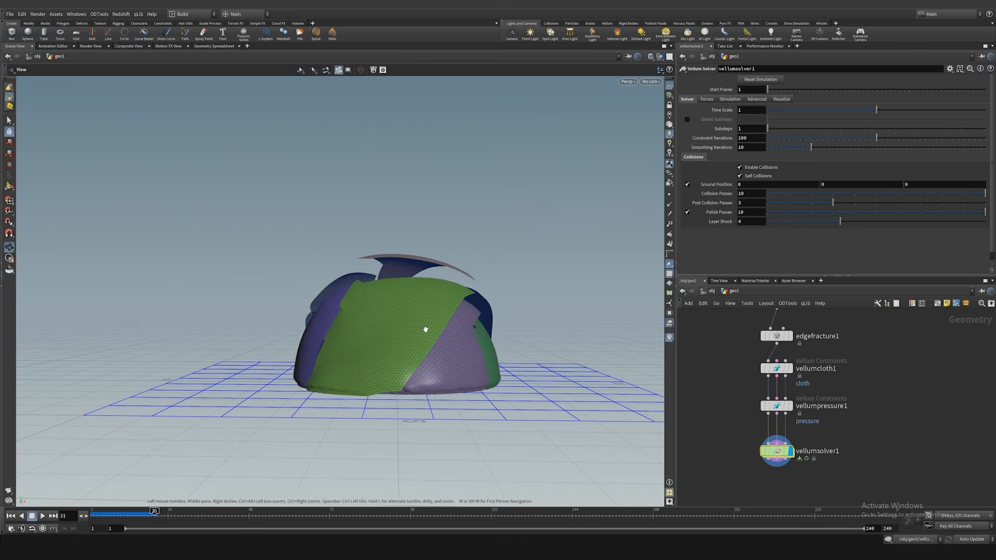
pyautogui.press('Up')
pyautogui.scroll(3, 497, 310)
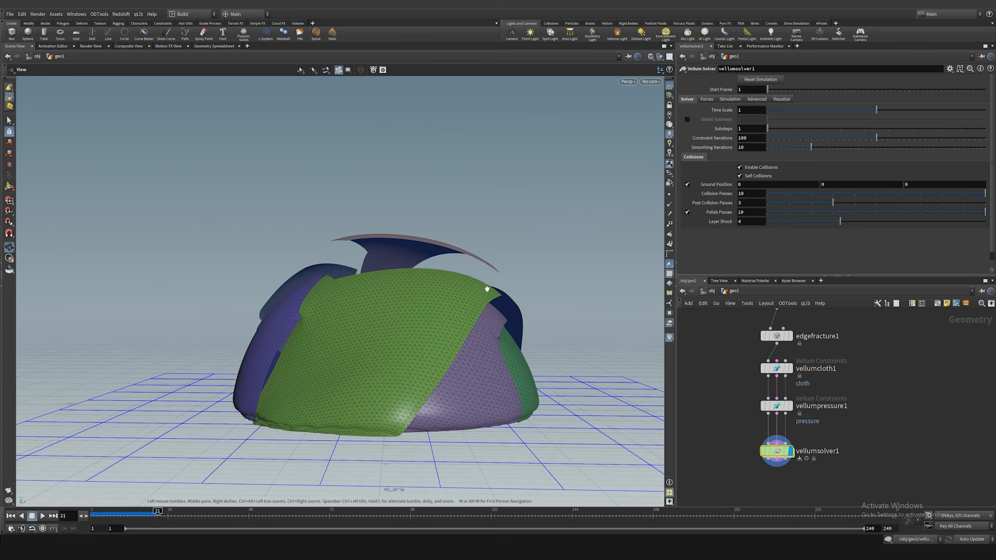
# Step: Insert a Vellum Constraints node between the pressure node and the solver, return to the first frame and display the new node
pyautogui.moveTo(776, 456); pyautogui.dragTo(774, 484)
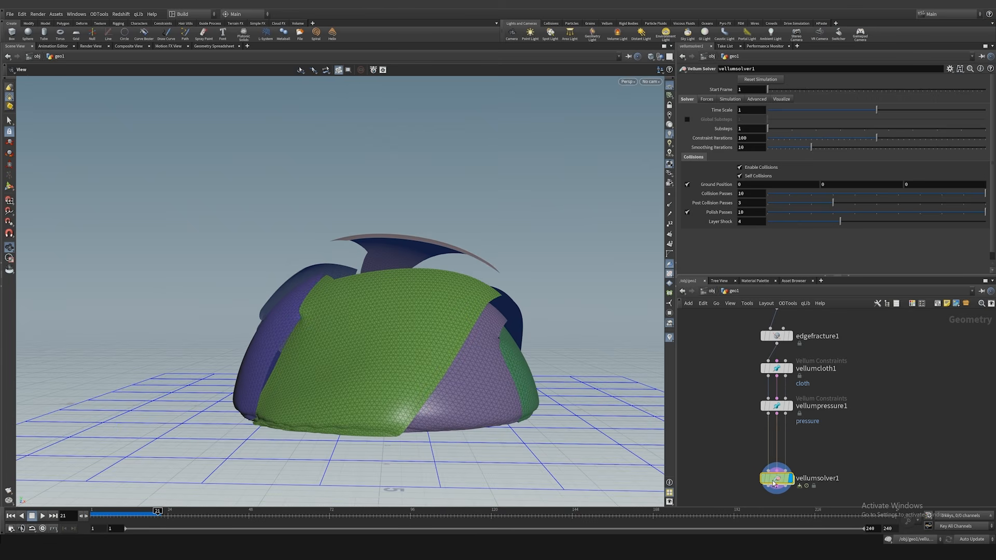
pyautogui.press('Tab')
pyautogui.write('vell')
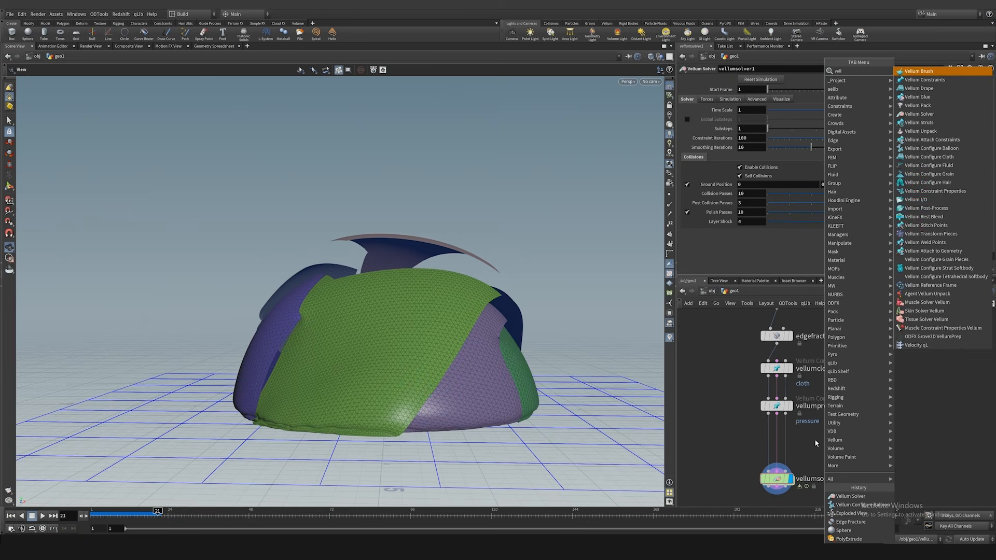
pyautogui.write('um')
pyautogui.click(914, 80)
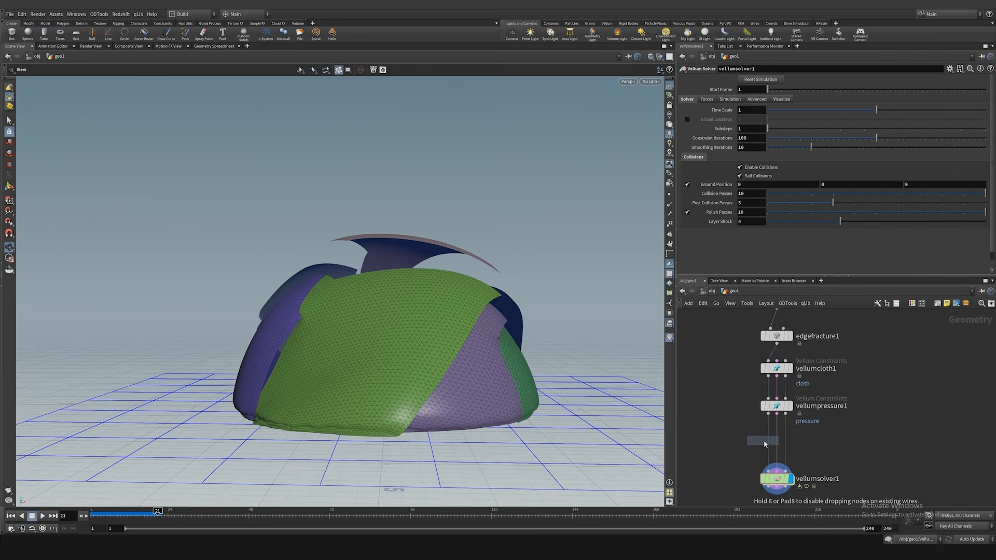
pyautogui.click(779, 440)
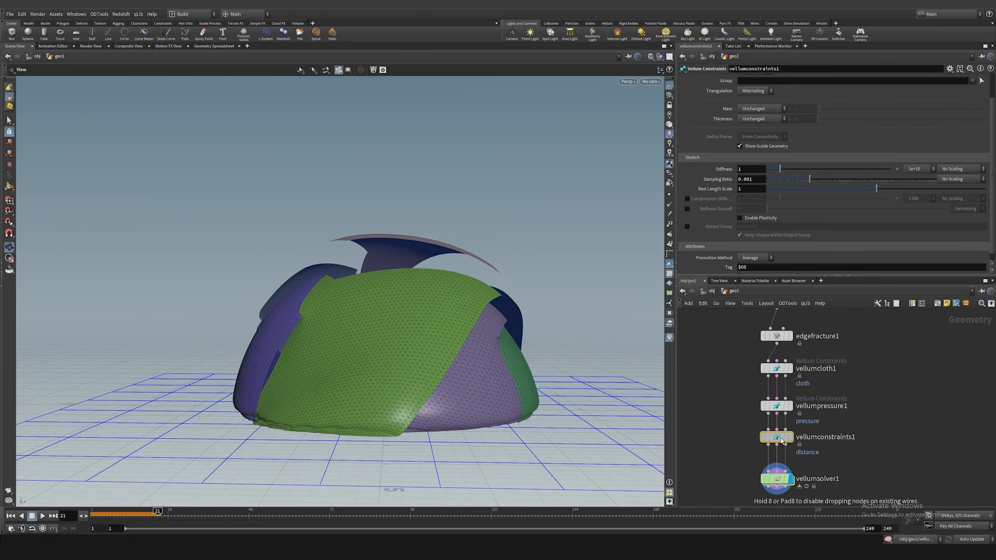
pyautogui.hotkey('ctrl', 'Up')
pyautogui.click(790, 438)
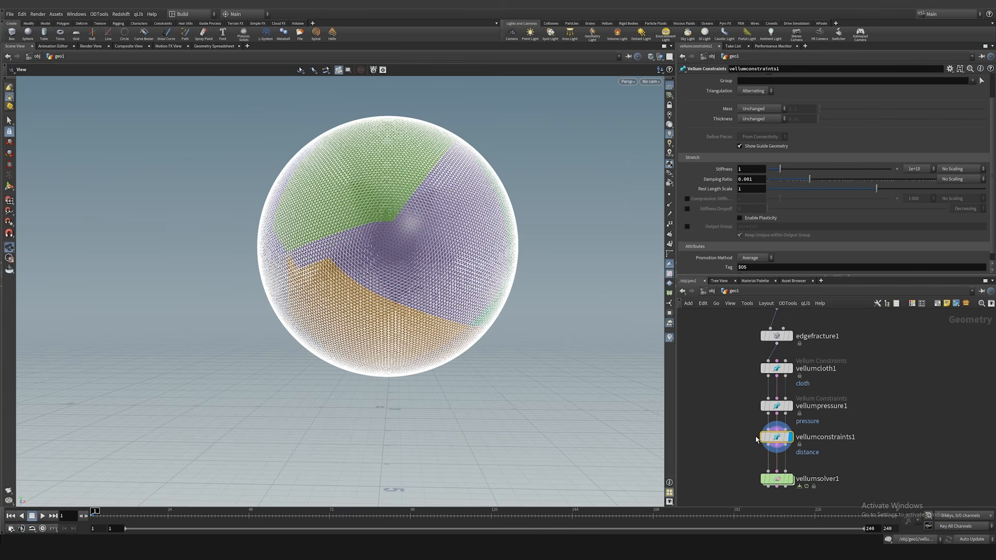
# Step: Set the new Vellum Constraints node's constraint type to Weld Points and inspect the welds along the fracture seams
pyautogui.scroll(2, 724, 138)
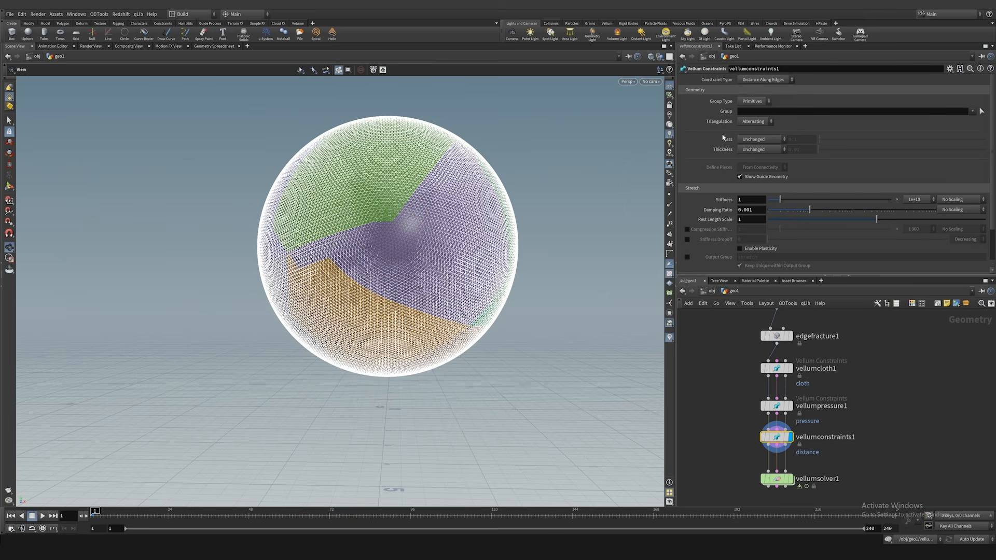
pyautogui.click(766, 80)
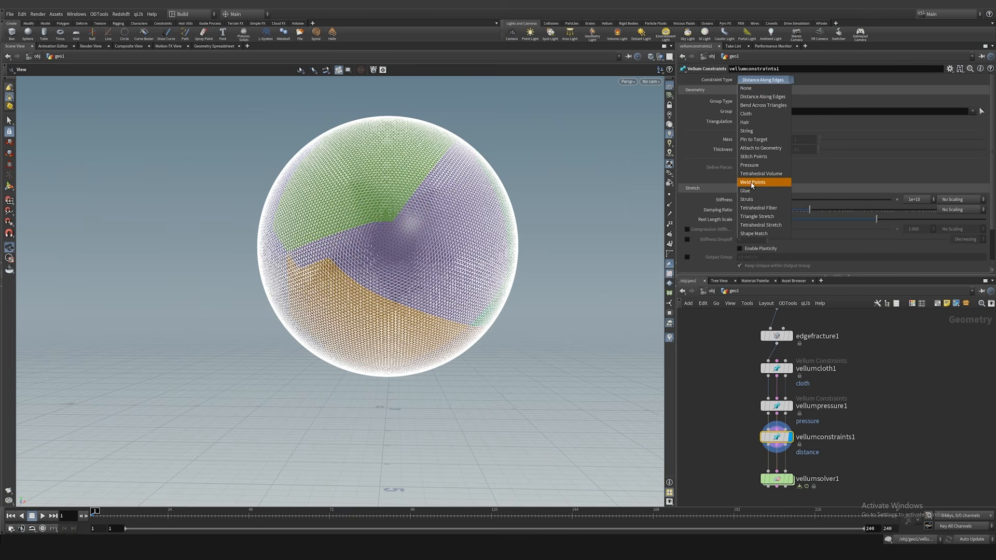
pyautogui.click(767, 182)
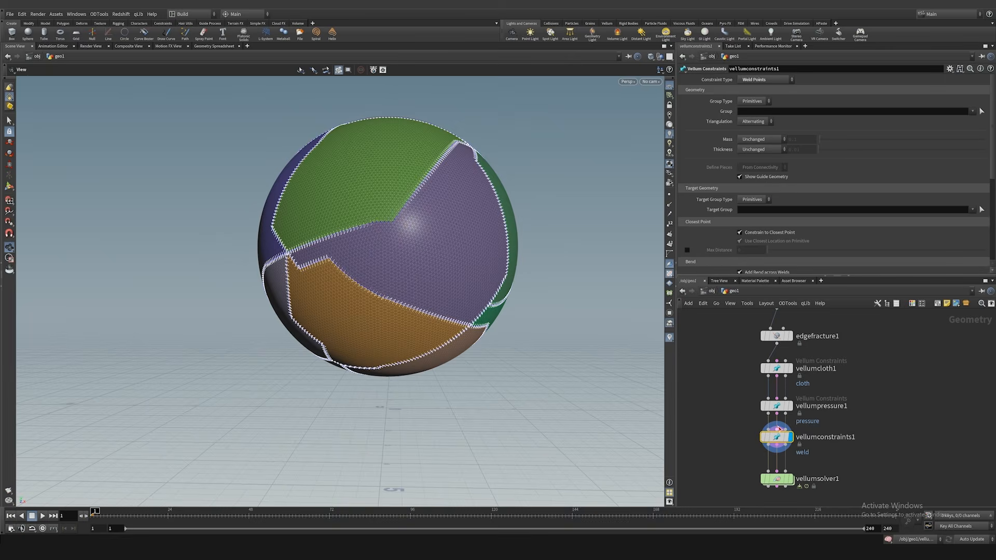
pyautogui.scroll(5, 426, 212)
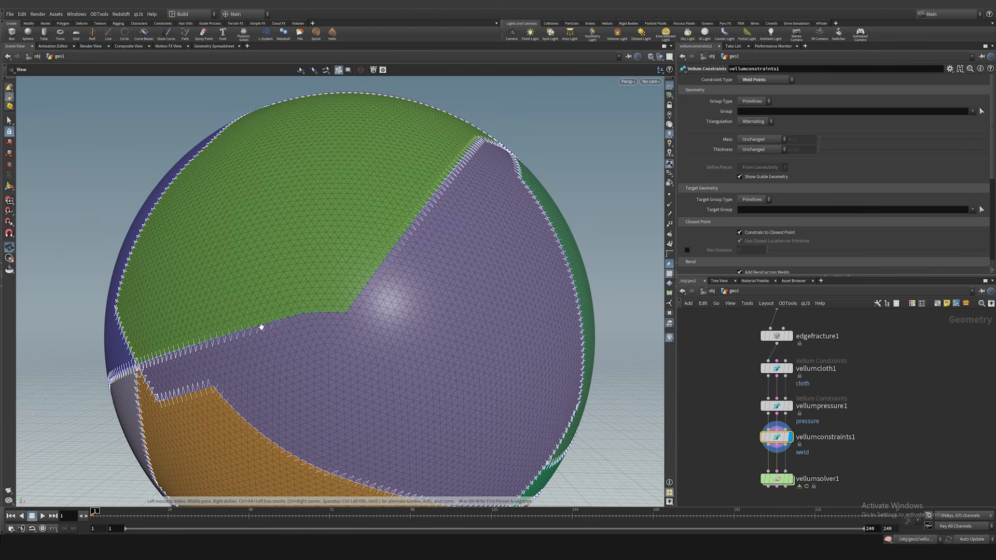
pyautogui.moveTo(198, 348); pyautogui.dragTo(363, 332)
pyautogui.scroll(-2, 748, 207)
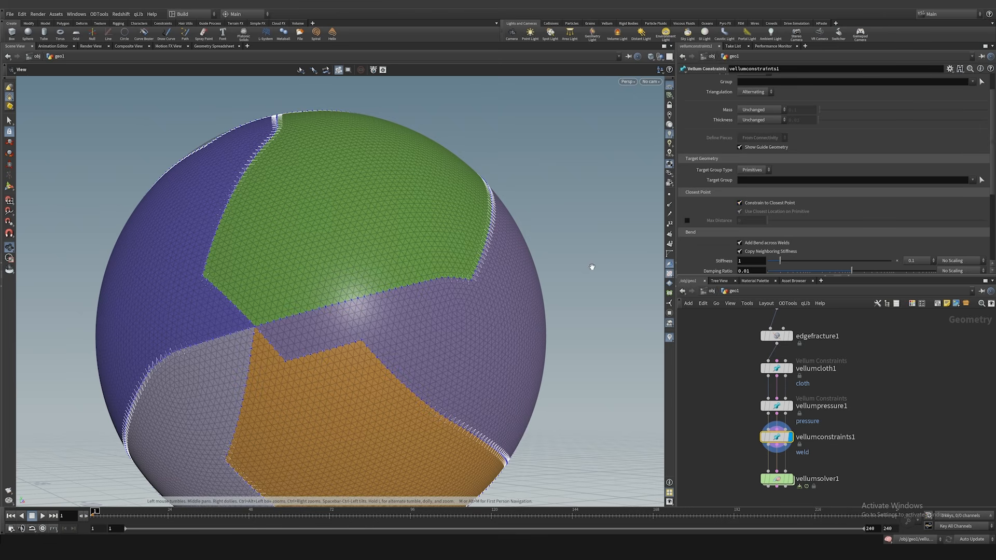
pyautogui.moveTo(418, 304); pyautogui.dragTo(366, 321)
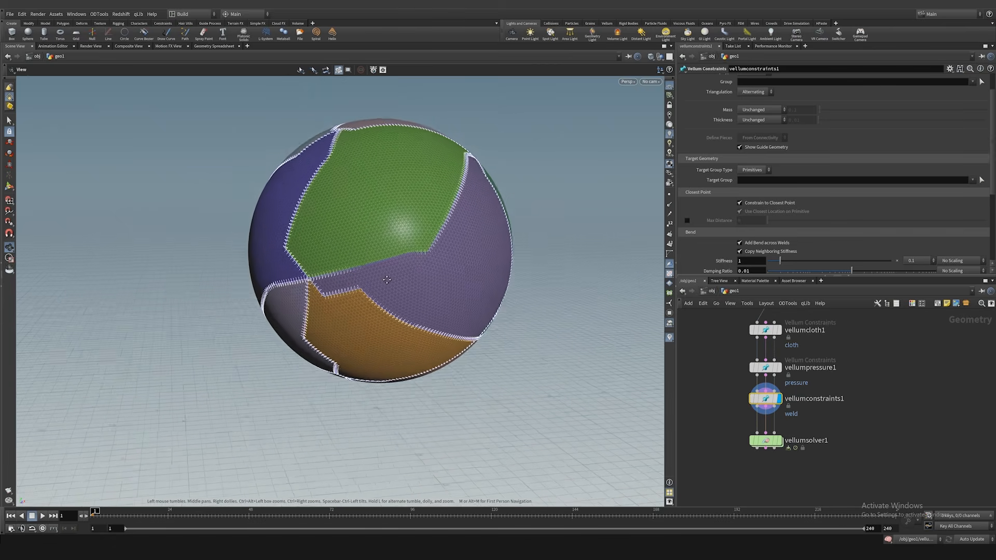
pyautogui.moveTo(410, 293); pyautogui.dragTo(371, 283)
# Step: Display the Vellum Solver, play the welded simulation and return to the first frame
pyautogui.click(783, 445)
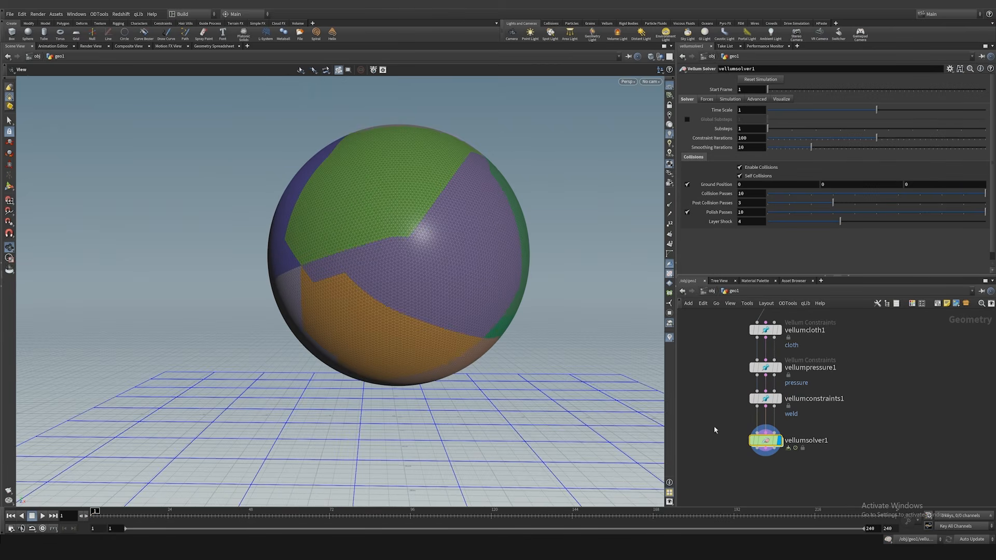
pyautogui.press('Up')
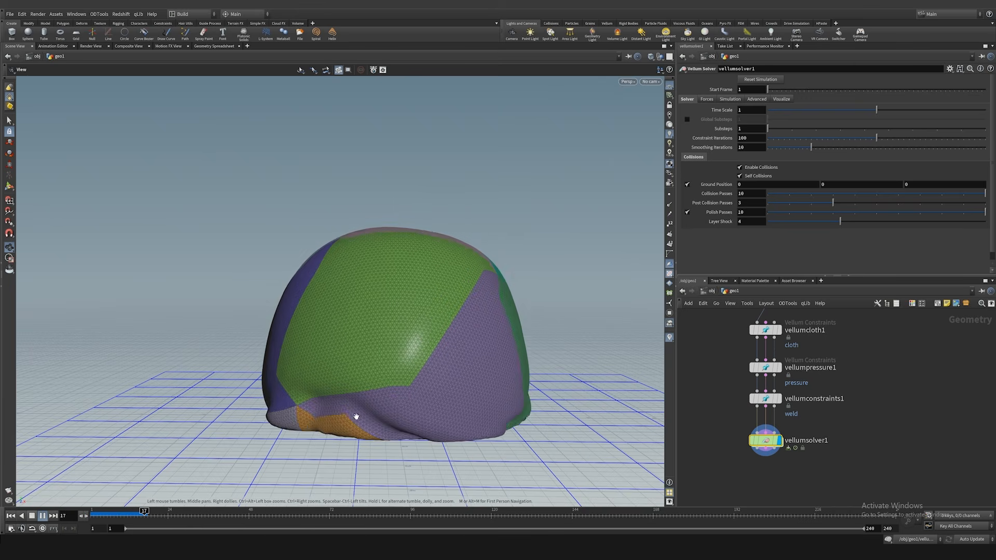
pyautogui.hotkey('ctrl', 'Up')
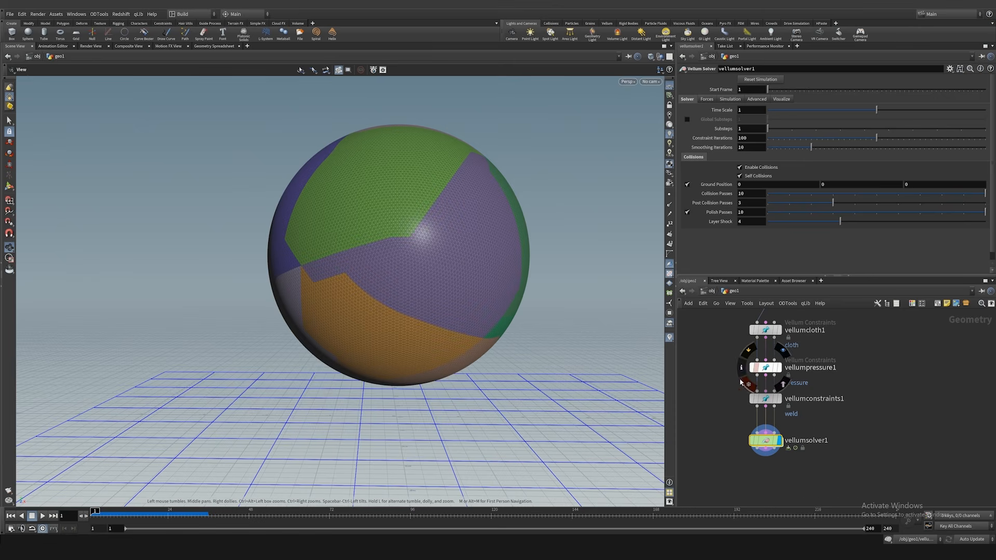
# Step: Disable the Vellum Solver's ground position and set its vertical gravity to 0
pyautogui.click(688, 185)
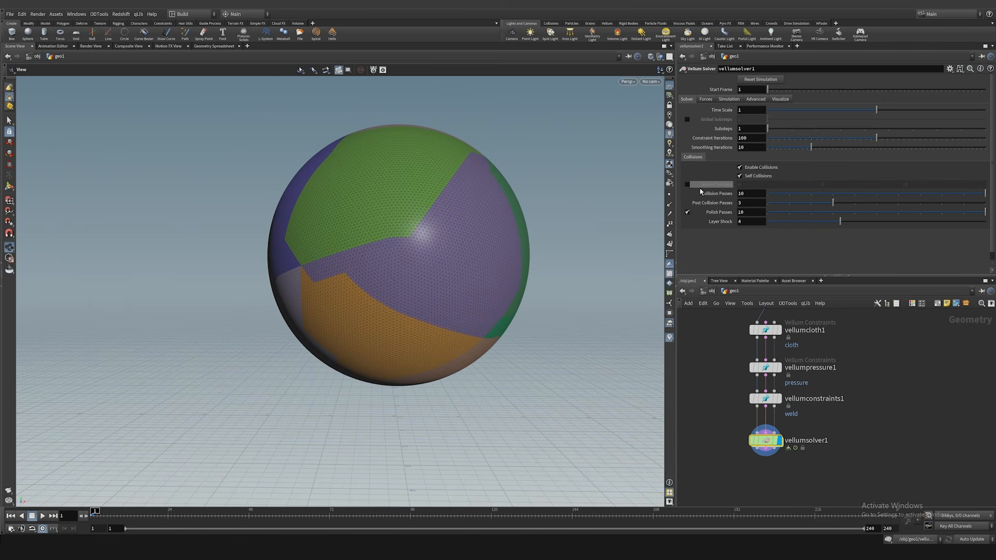
pyautogui.click(729, 100)
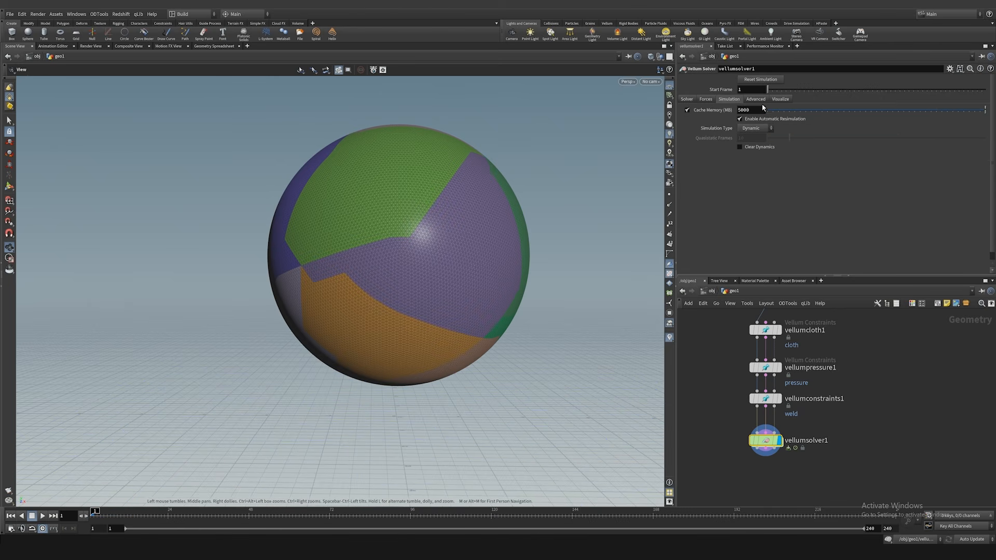
pyautogui.click(706, 99)
pyautogui.click(836, 110)
pyautogui.write('0')
pyautogui.press('Return')
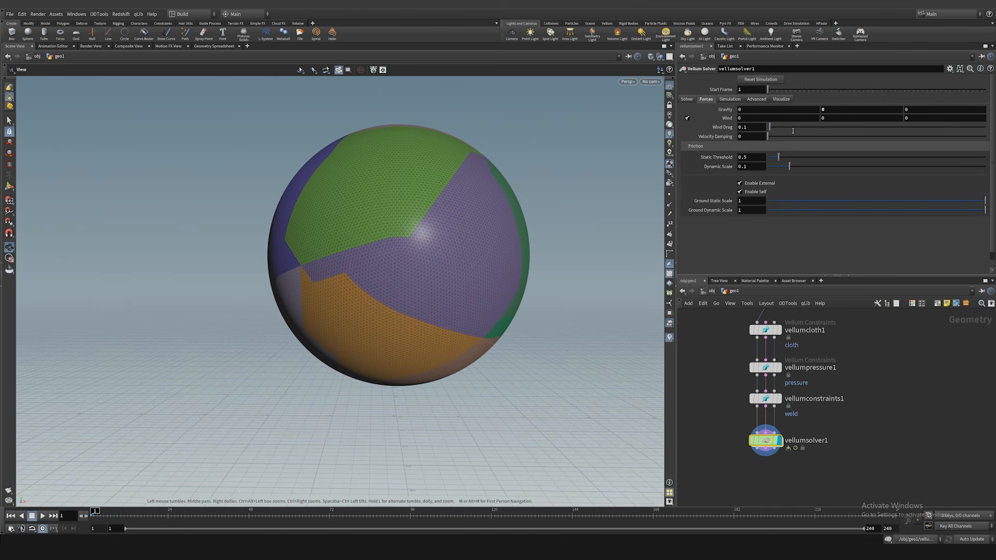
# Step: Play the simulation without gravity or ground and return to the first frame
pyautogui.press('Up')
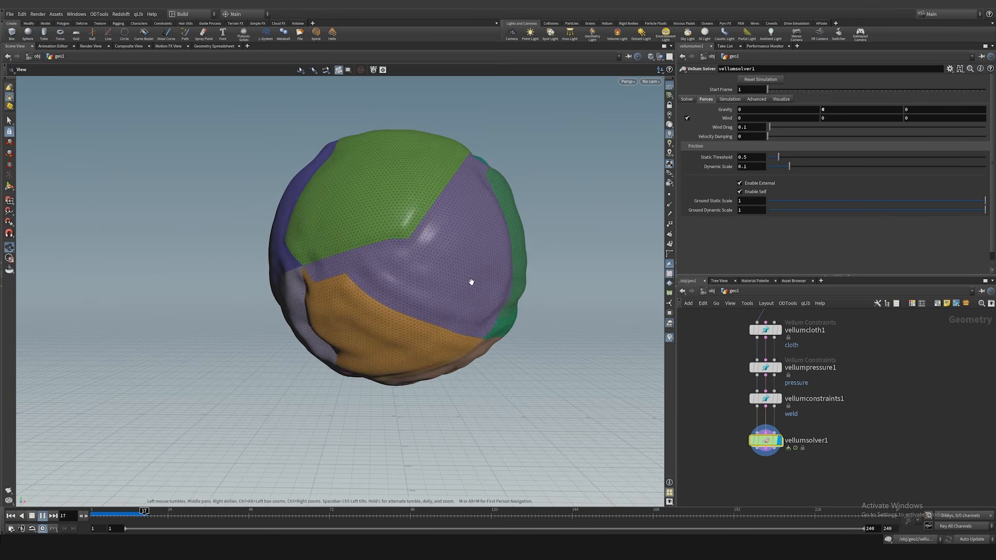
pyautogui.hotkey('ctrl', 'Up')
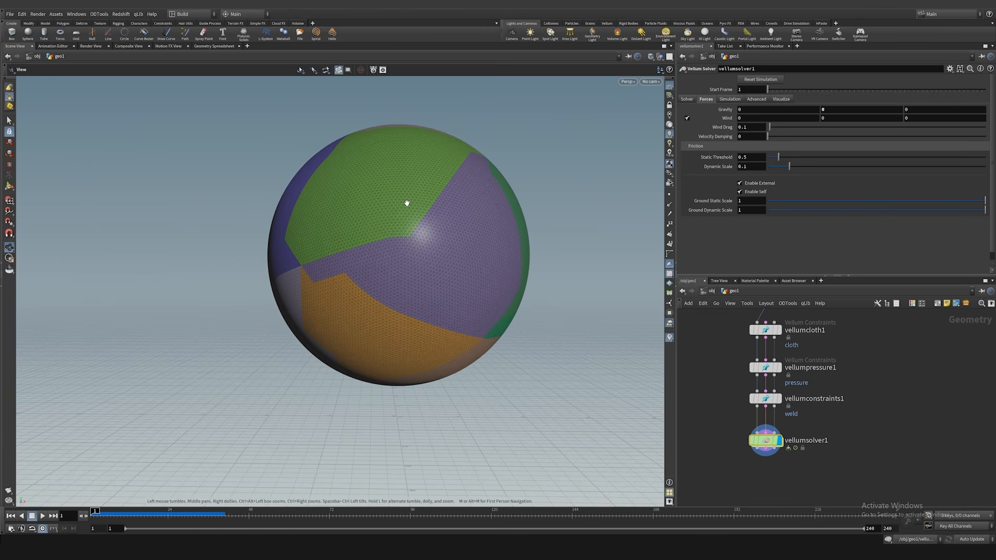
pyautogui.moveTo(406, 203); pyautogui.dragTo(493, 205, button='right')
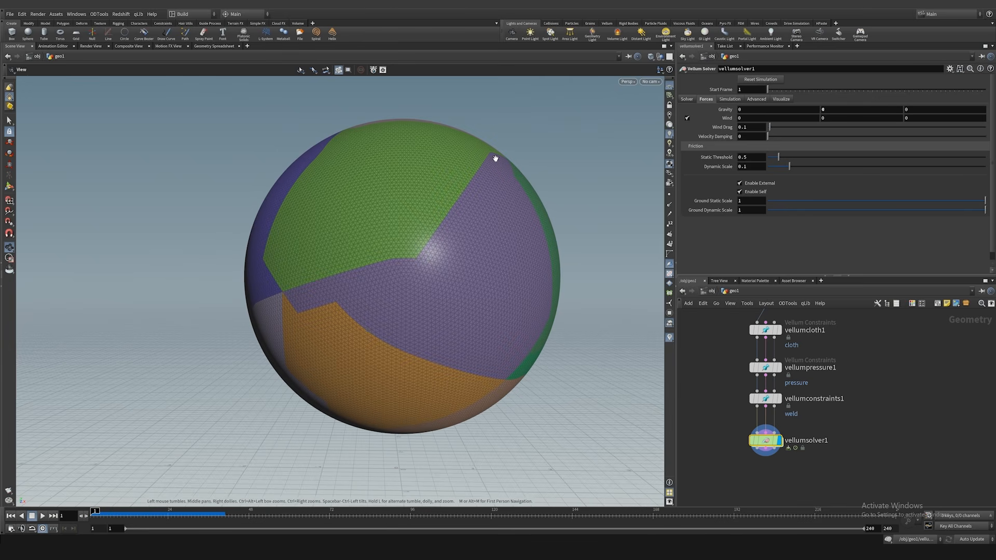
# Step: Insert a second Vellum Constraints node between the weld constraints and the solver, and display it
pyautogui.moveTo(766, 441); pyautogui.dragTo(765, 466)
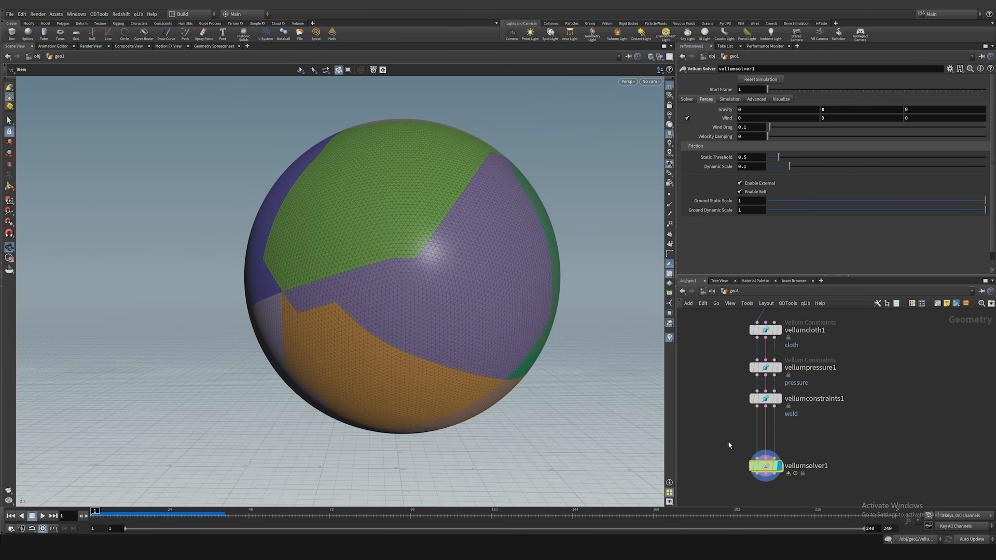
pyautogui.press('Tab')
pyautogui.write('vellumc')
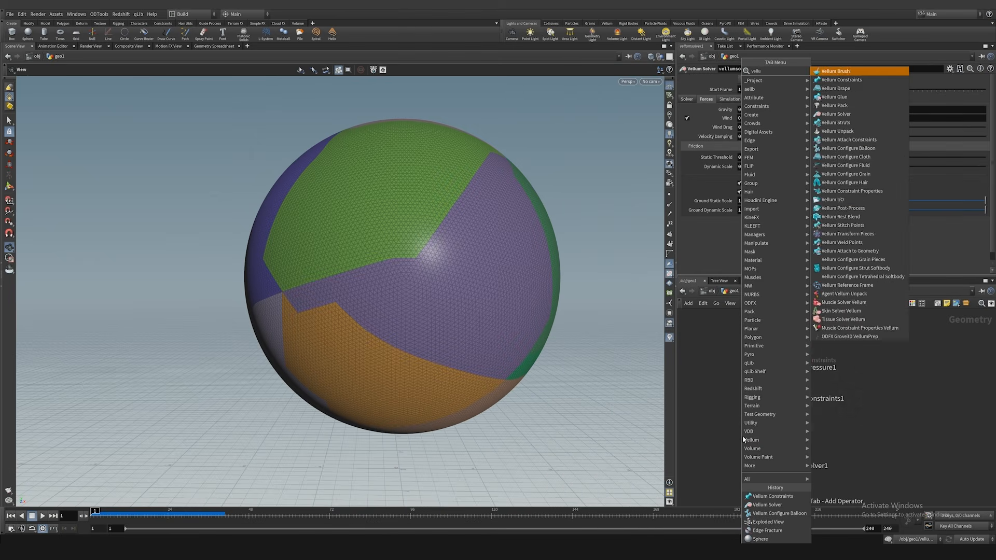
pyautogui.press('Return')
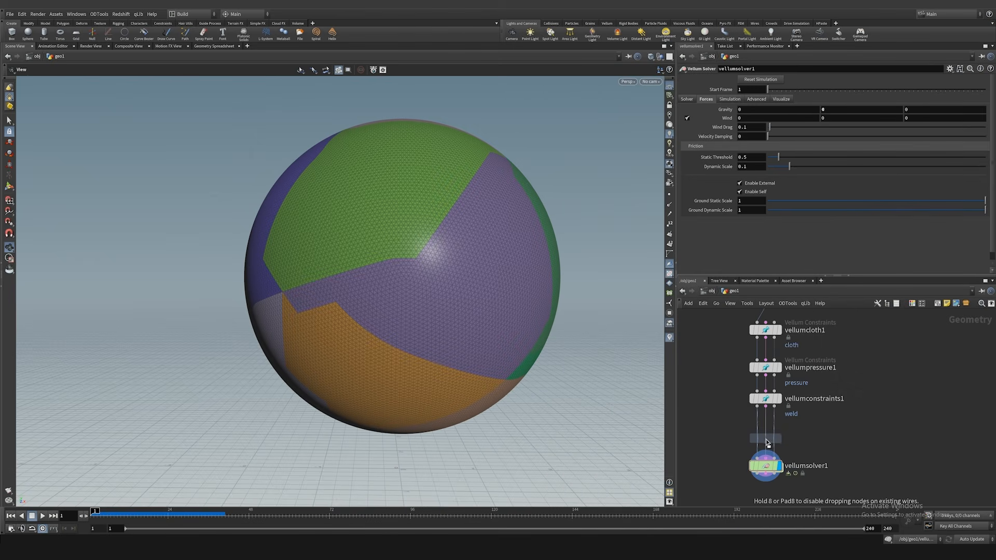
pyautogui.click(766, 428)
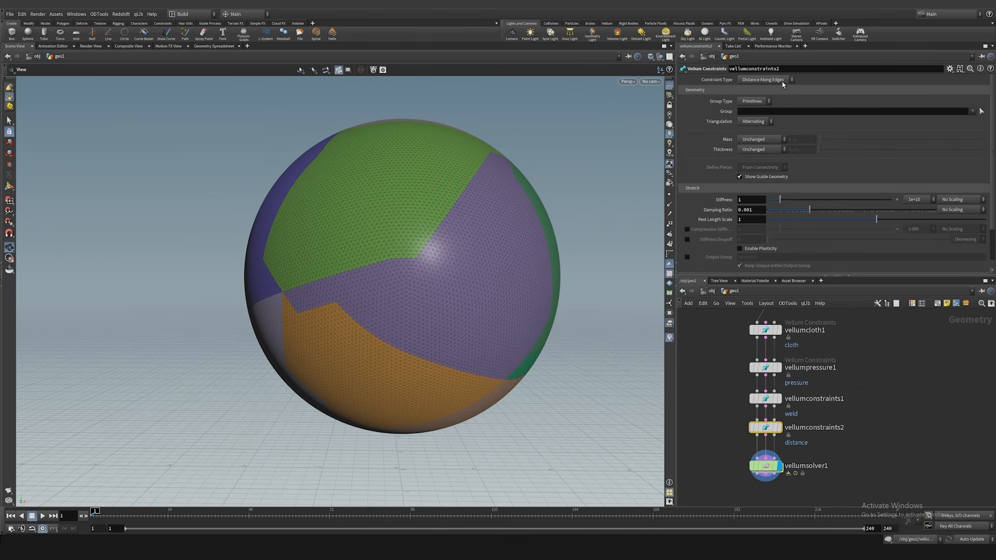
pyautogui.click(780, 428)
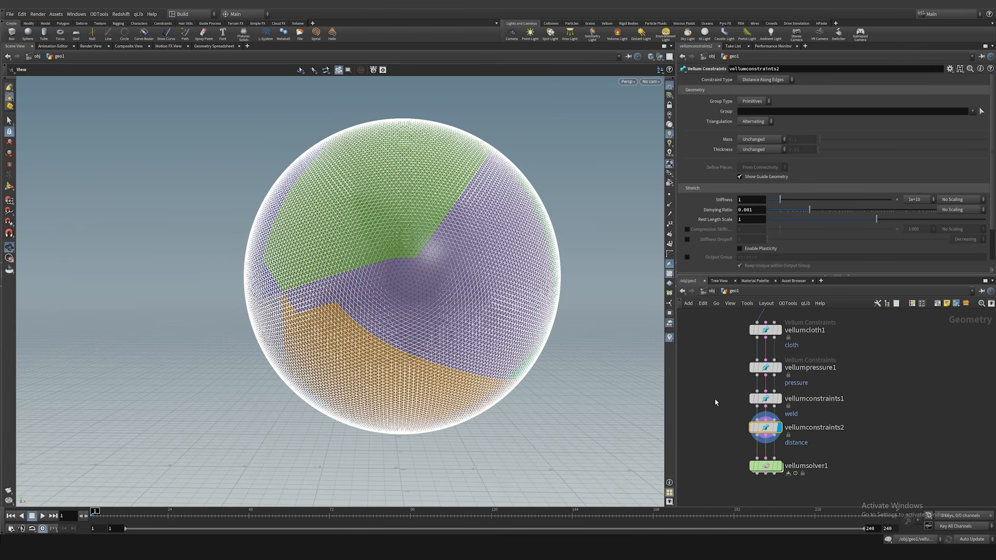
# Step: Set the second constraint node's group type to Points and check the point group names on the Edge Fracture node
pyautogui.moveTo(715, 399); pyautogui.dragTo(710, 415, button='middle')
pyautogui.click(758, 103)
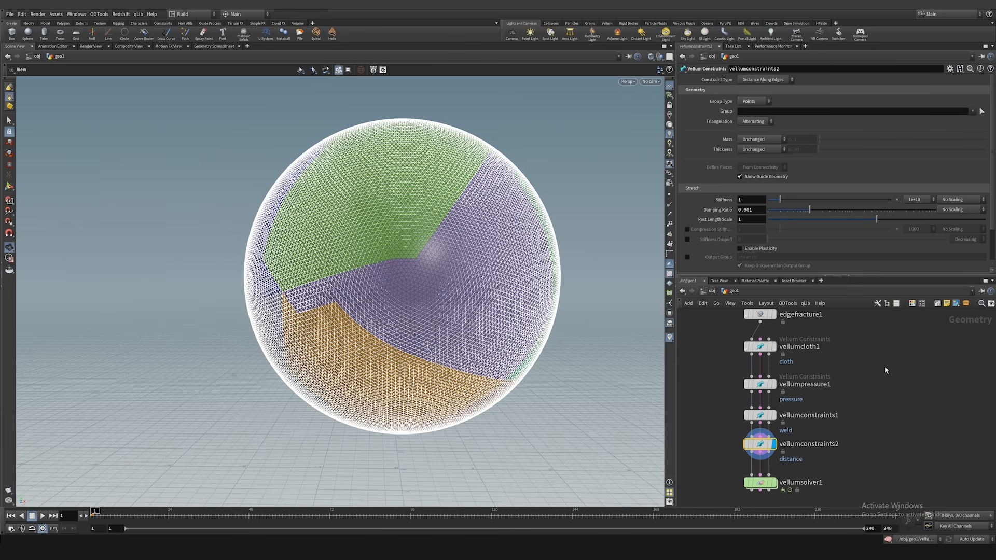
pyautogui.moveTo(742, 316); pyautogui.dragTo(739, 348, button='middle')
pyautogui.click(757, 345)
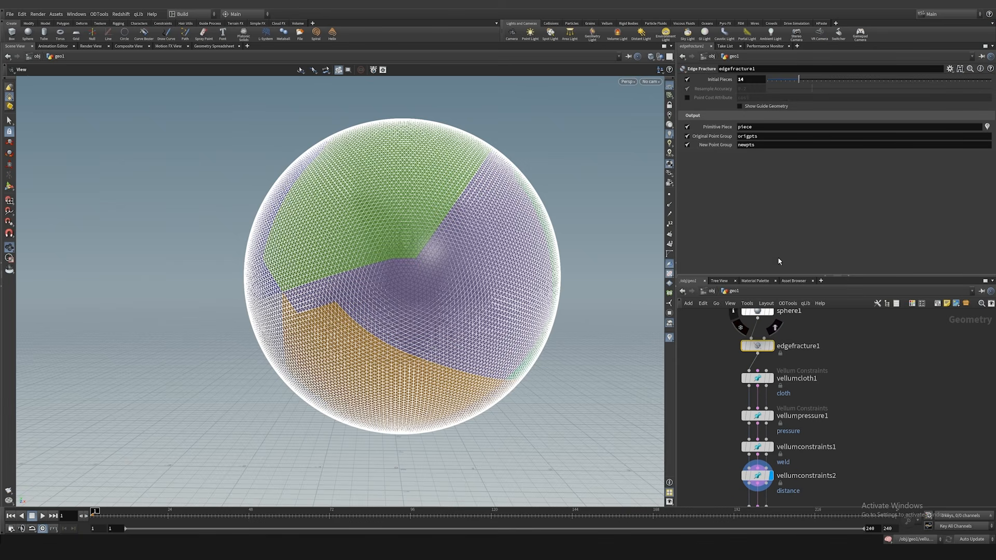
pyautogui.moveTo(867, 402); pyautogui.dragTo(870, 351, button='middle')
pyautogui.click(760, 426)
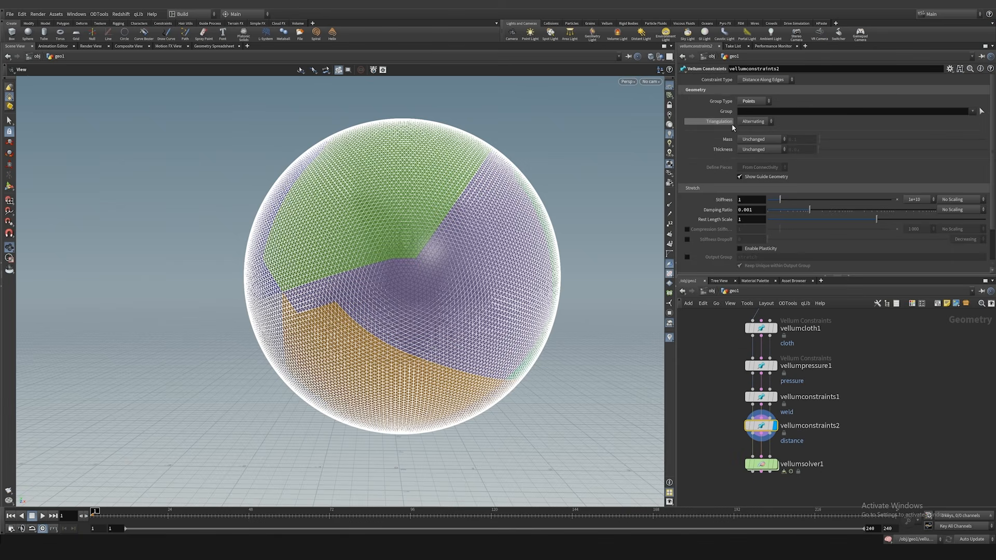
# Step: Limit the distance constraint to the newpts point group and inspect the constrained seams on the sphere
pyautogui.click(973, 112)
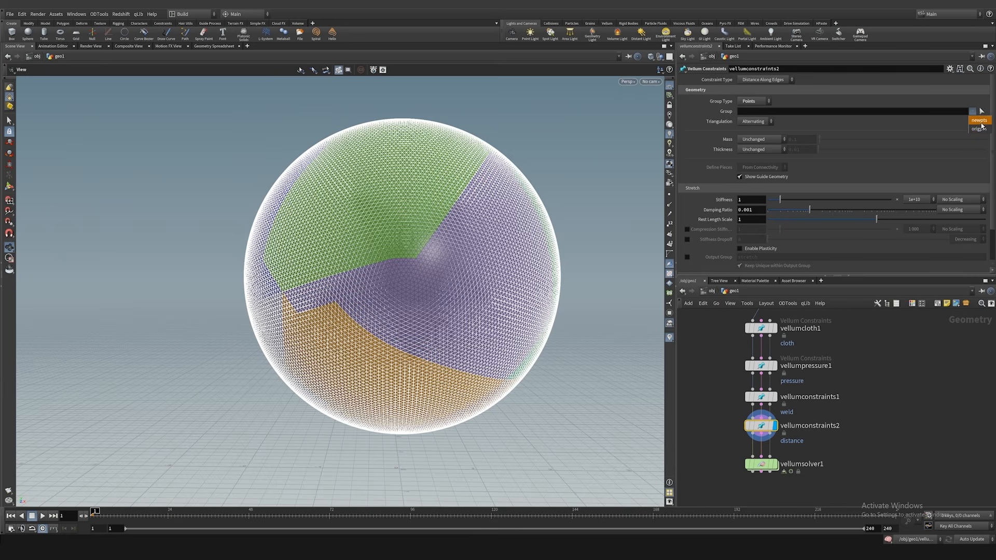
pyautogui.click(979, 120)
pyautogui.moveTo(484, 160); pyautogui.dragTo(567, 167)
pyautogui.moveTo(567, 167); pyautogui.dragTo(647, 175, button='right')
pyautogui.moveTo(531, 192); pyautogui.dragTo(306, 231, button='right')
pyautogui.moveTo(306, 232); pyautogui.dragTo(332, 226)
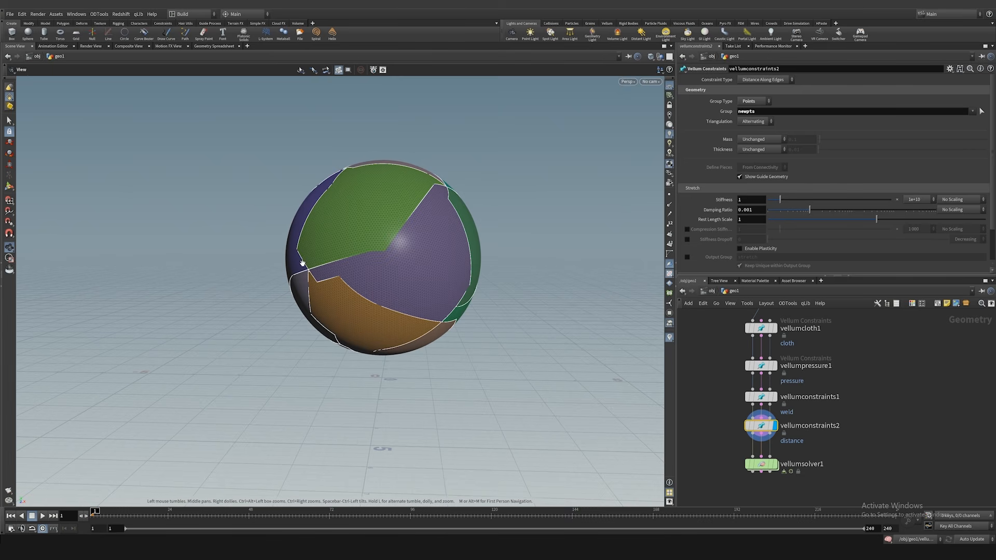
pyautogui.moveTo(368, 252); pyautogui.dragTo(620, 249, button='right')
# Step: Display the Vellum Solver, play the simulation to about frame 19, select the distance constraint node and return to the first frame
pyautogui.moveTo(722, 440); pyautogui.dragTo(717, 398, button='middle')
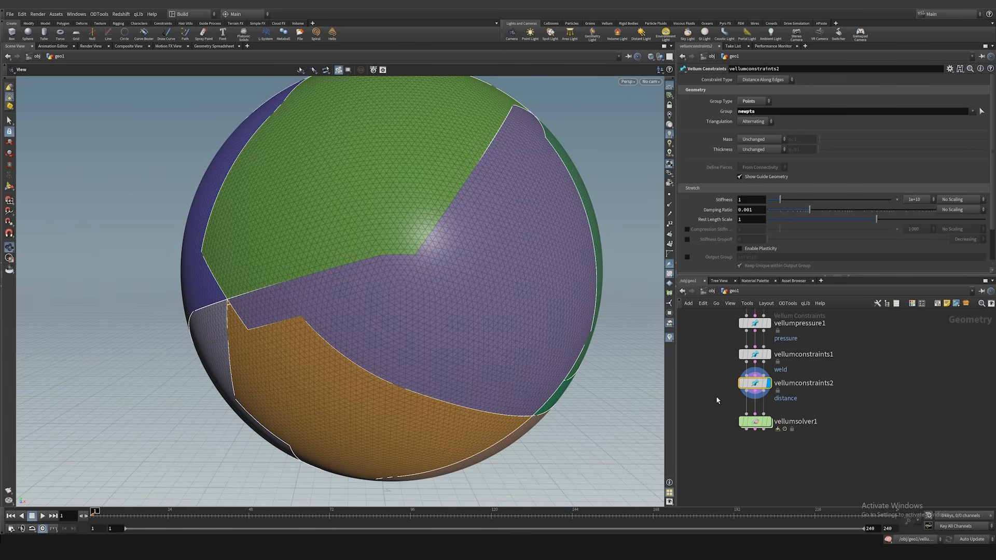
pyautogui.click(769, 422)
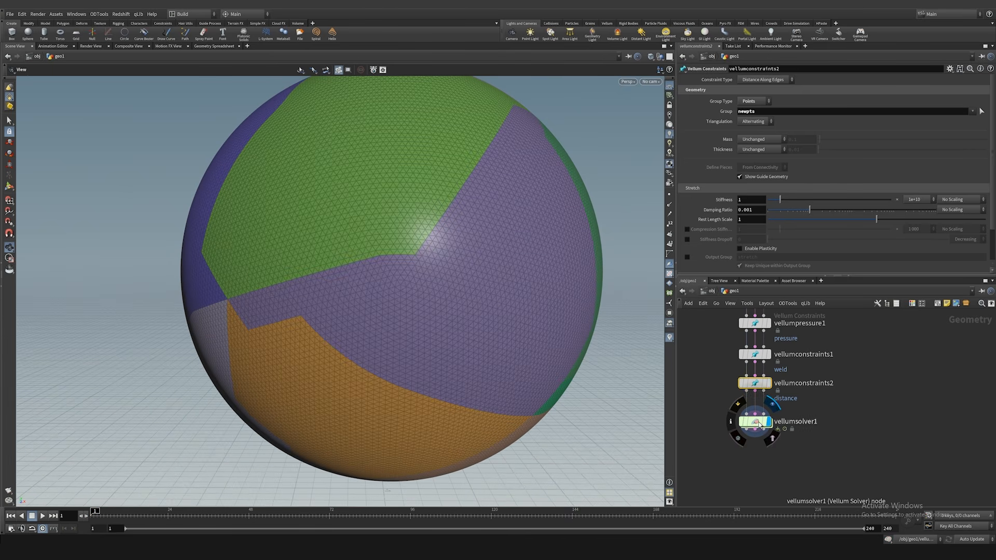
pyautogui.press('Up')
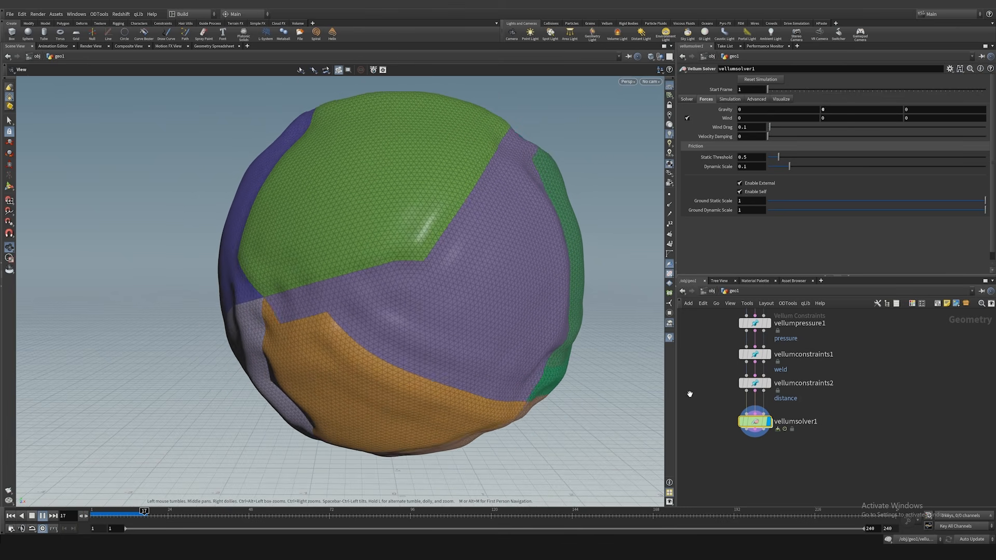
pyautogui.press('Up')
pyautogui.click(755, 383)
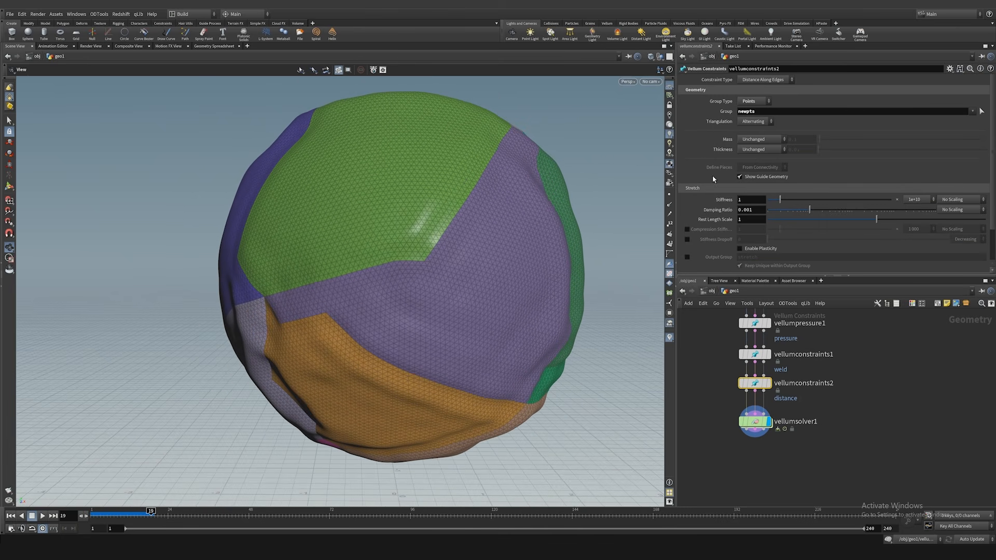
pyautogui.hotkey('ctrl', 'Up')
# Step: Set the distance constraint's Rest Length Scale to 0.1 and play the simulation to about frame 19
pyautogui.scroll(-1, 717, 186)
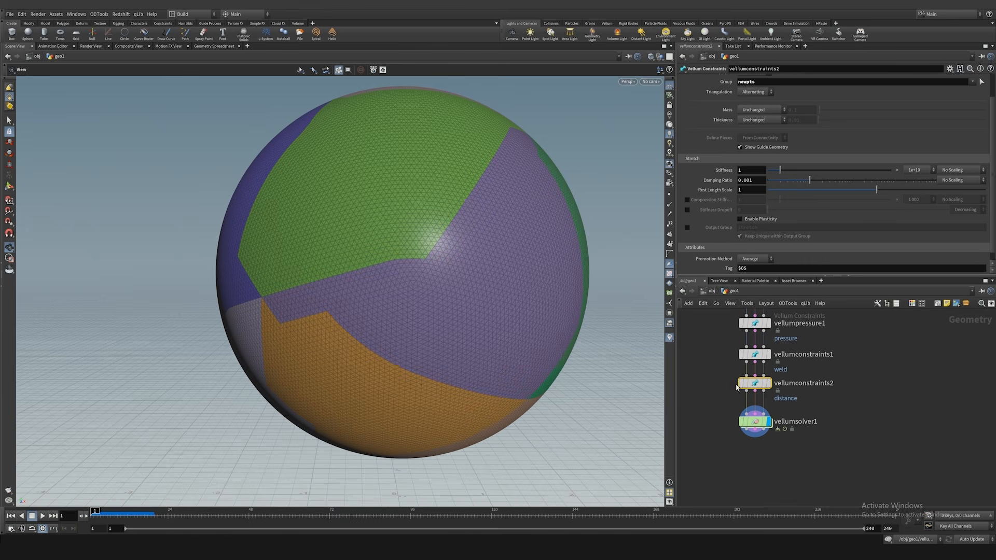
pyautogui.moveTo(752, 389)
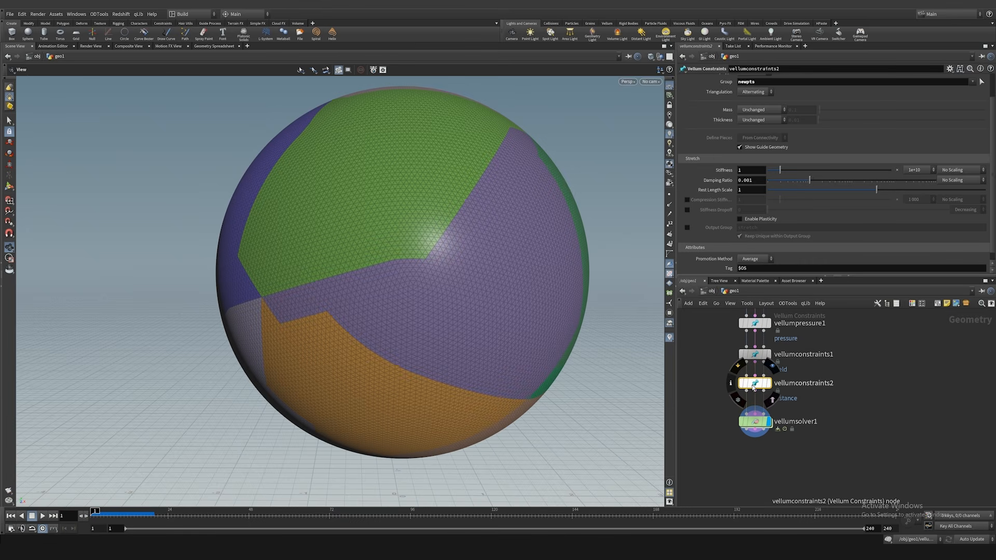
pyautogui.moveTo(720, 194)
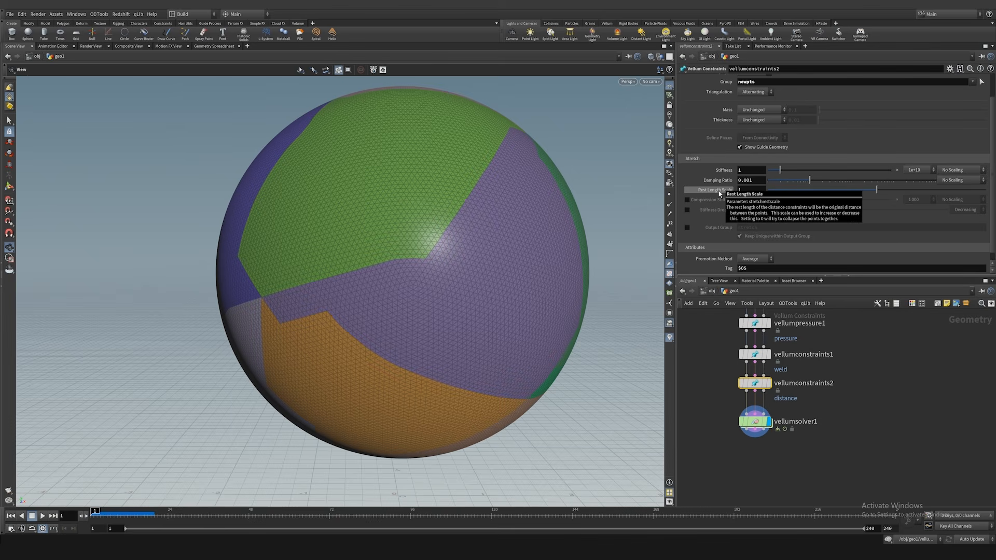
pyautogui.scroll(6, 451, 254)
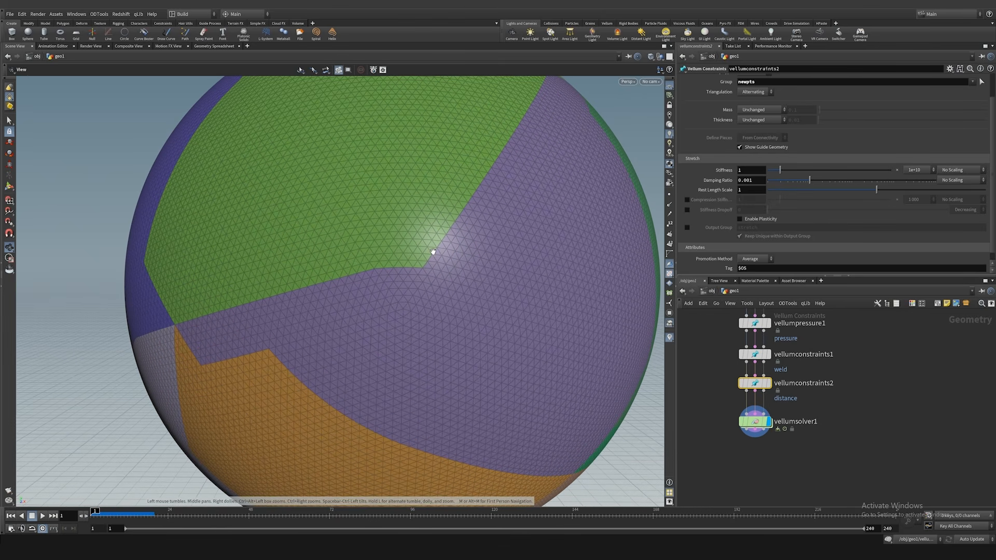
pyautogui.doubleClick(745, 190)
pyautogui.write('0.1')
pyautogui.press('Return')
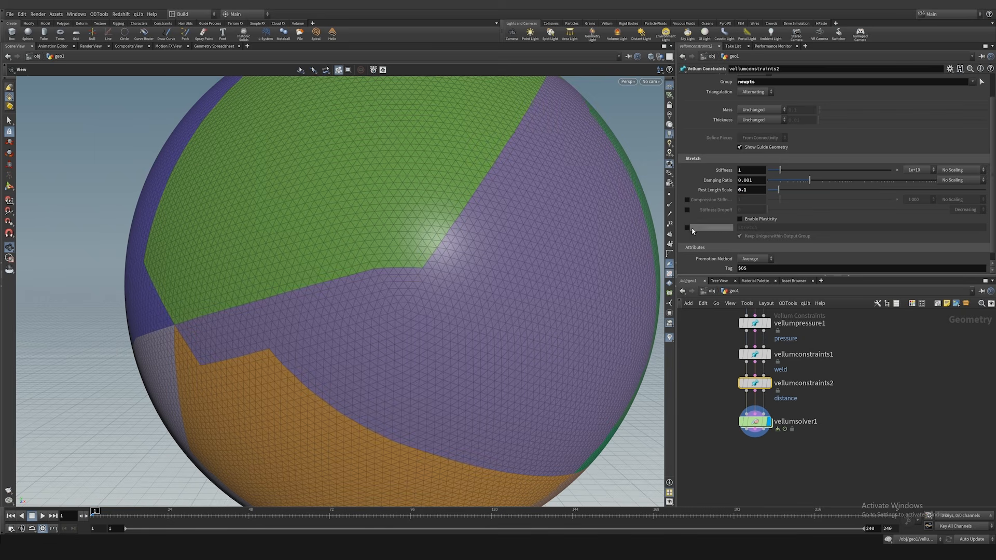
pyautogui.press('Up')
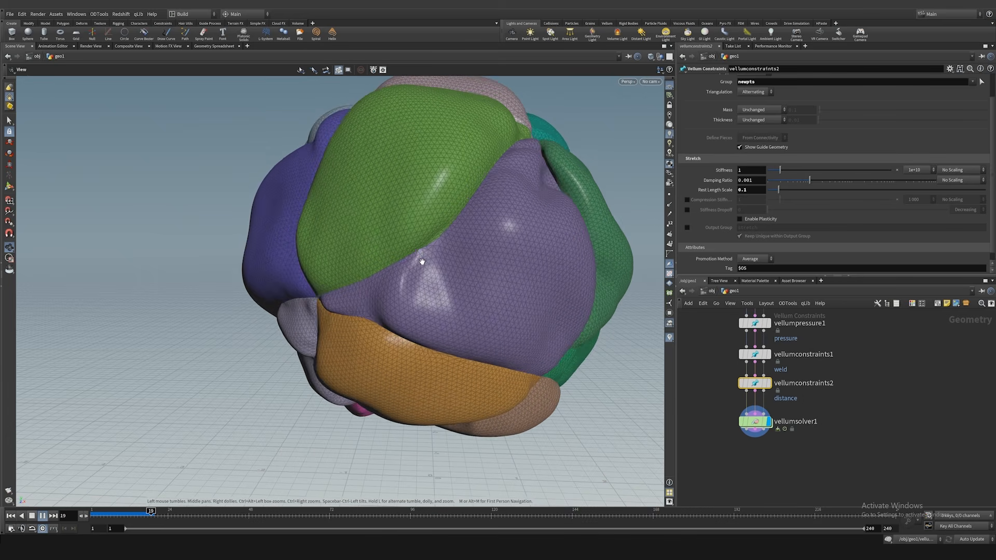
# Step: Let the simulation play to about frame 37, stop it and examine the inflated pieces and their seams from several sides
pyautogui.moveTo(518, 242); pyautogui.dragTo(440, 273, button='middle')
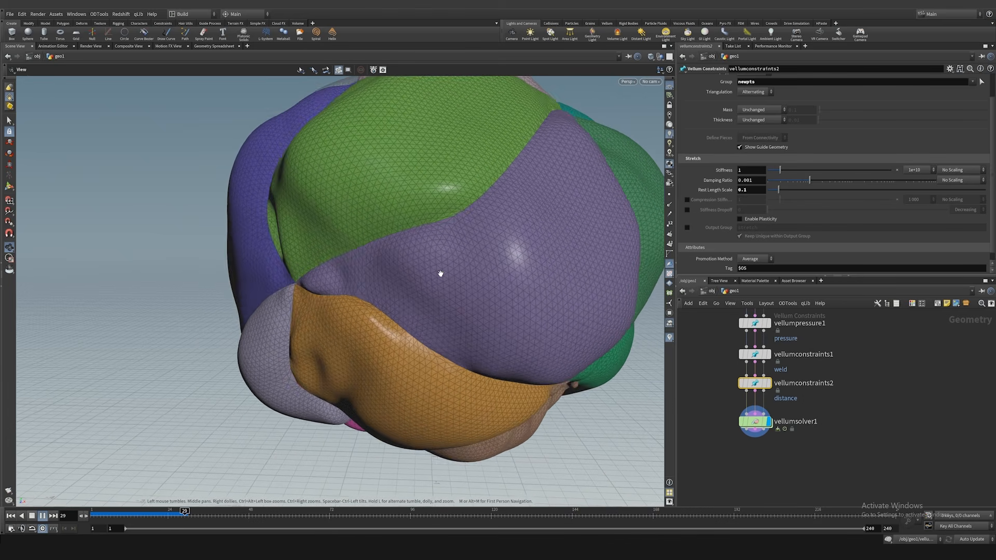
pyautogui.press('Up')
pyautogui.moveTo(449, 237); pyautogui.dragTo(373, 275)
pyautogui.moveTo(373, 275); pyautogui.dragTo(296, 282, button='right')
pyautogui.moveTo(296, 282); pyautogui.dragTo(337, 280)
# Step: Set the Vellum cloth constraint's Bend Stiffness to 0 and examine the wrinkling at about frame 42
pyautogui.moveTo(695, 342); pyautogui.dragTo(711, 401, button='middle')
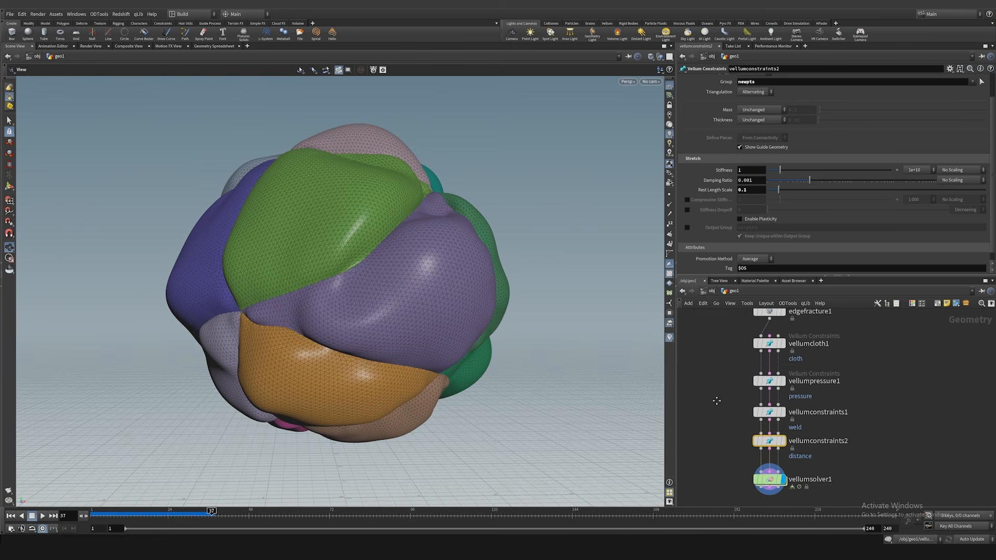
pyautogui.click(770, 344)
pyautogui.scroll(-3, 737, 201)
pyautogui.scroll(-1, 736, 204)
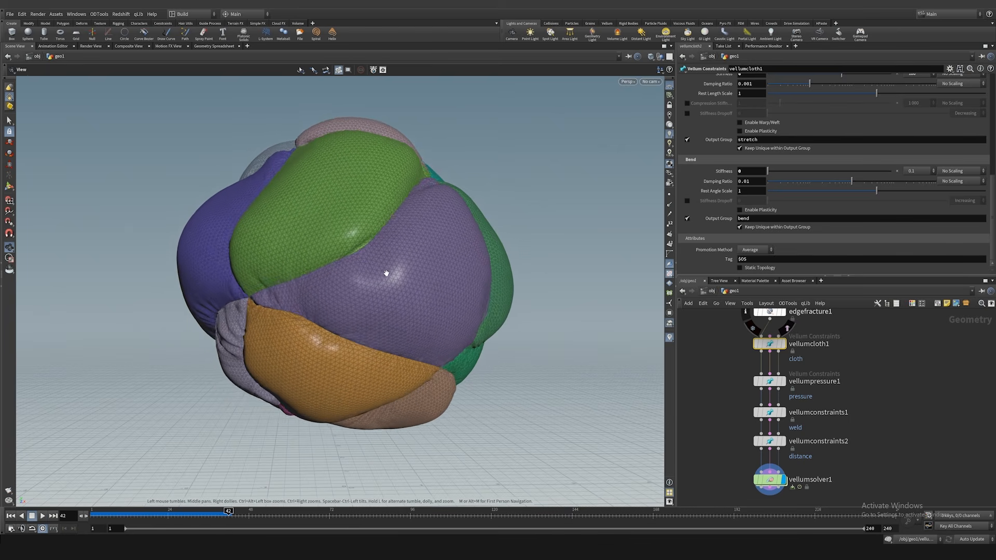
pyautogui.moveTo(387, 274); pyautogui.dragTo(358, 269)
pyautogui.scroll(-3, 731, 380)
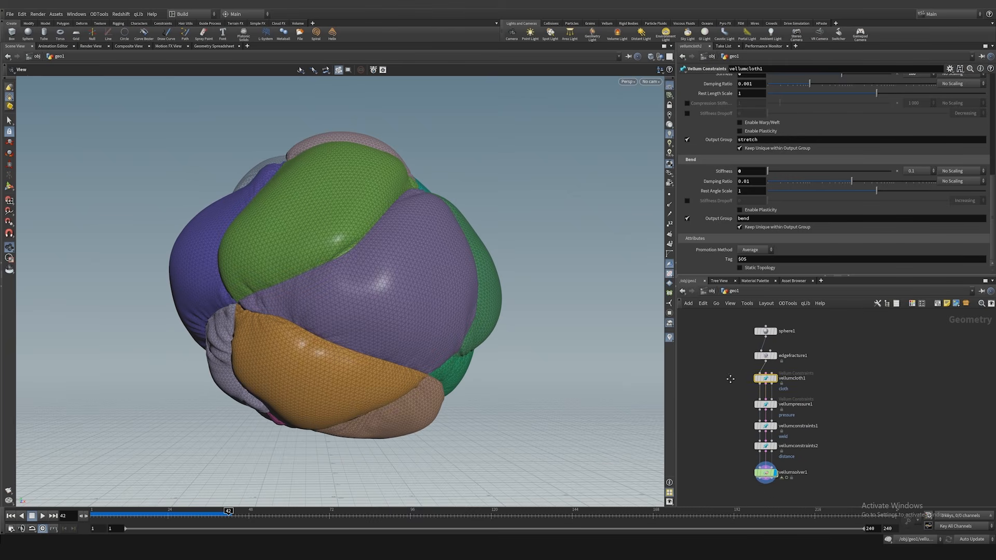
# Step: Return to the first frame and set the sphere's Frequency to 100
pyautogui.moveTo(731, 379); pyautogui.dragTo(734, 401, button='middle')
pyautogui.press('Up')
pyautogui.click(771, 354)
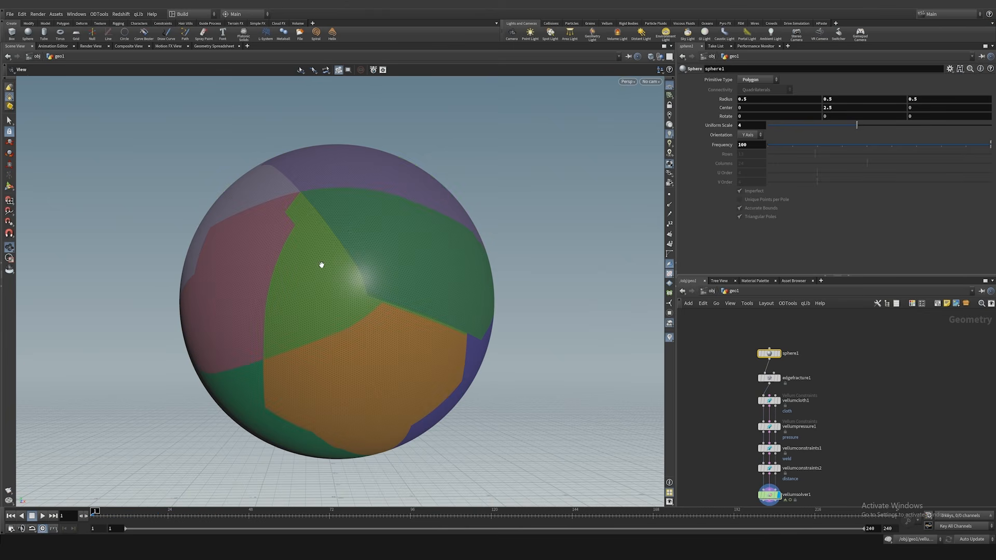
pyautogui.moveTo(351, 253); pyautogui.dragTo(388, 224, button='middle')
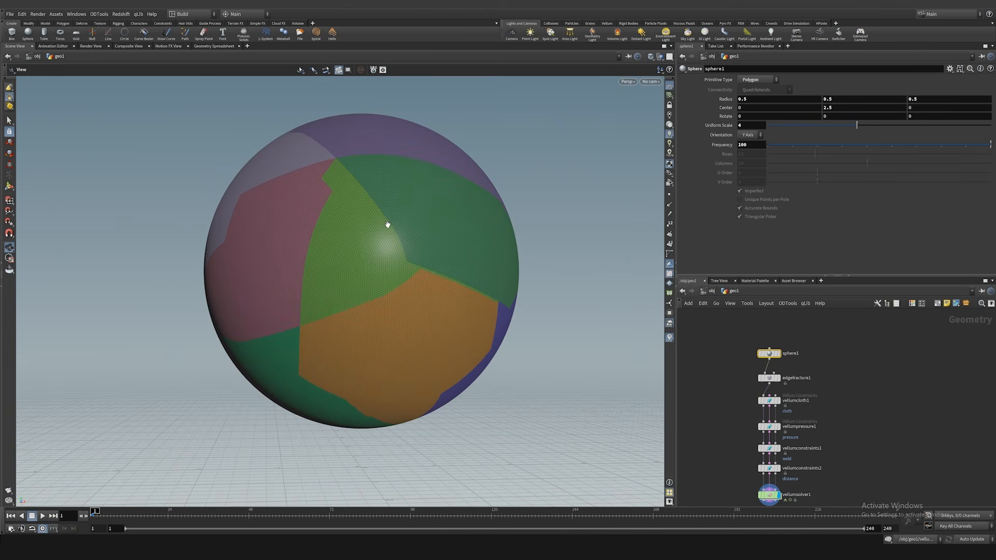
# Step: Check the Edge Fracture node's New Point Group name and display the distance constraint node to examine the constrained seams
pyautogui.click(770, 378)
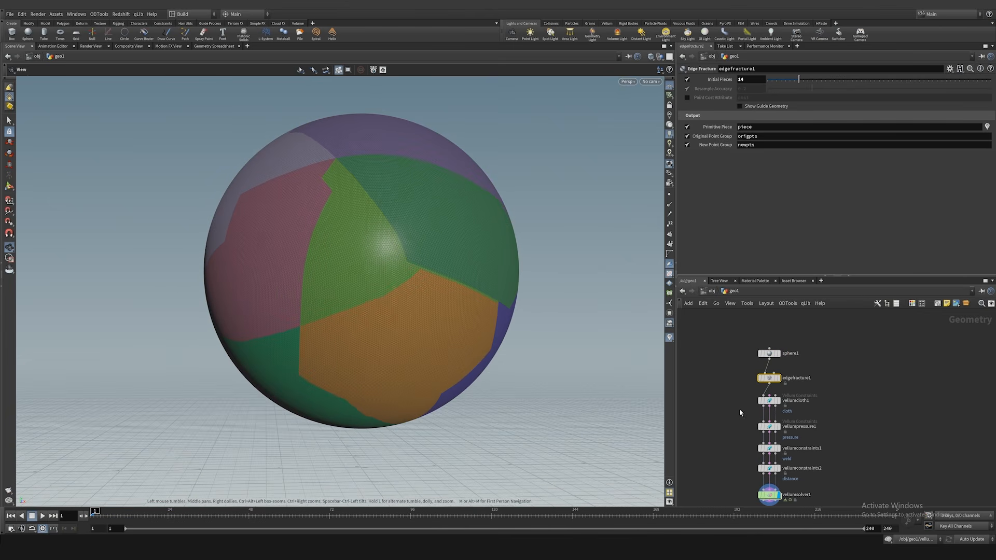
pyautogui.moveTo(740, 412); pyautogui.dragTo(724, 371, button='middle')
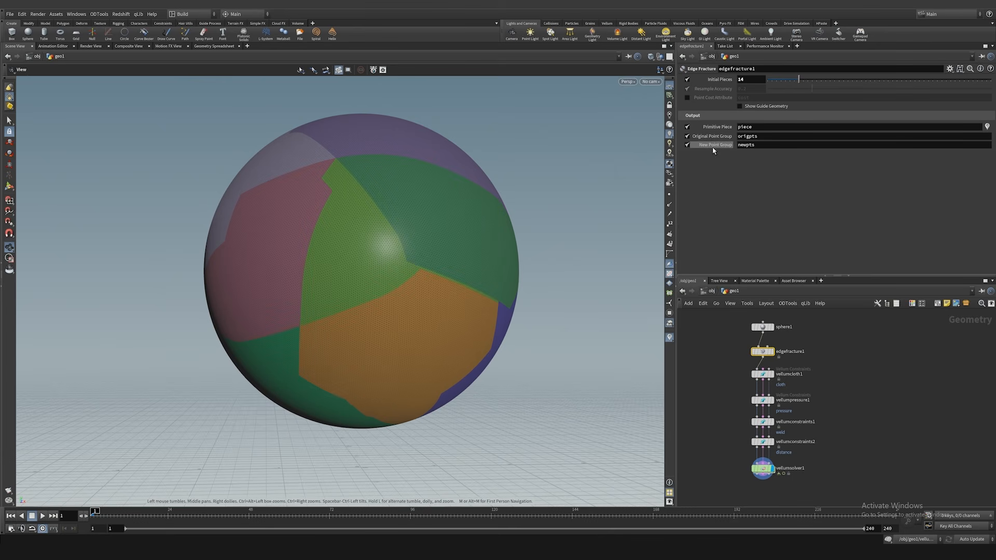
pyautogui.scroll(3, 747, 415)
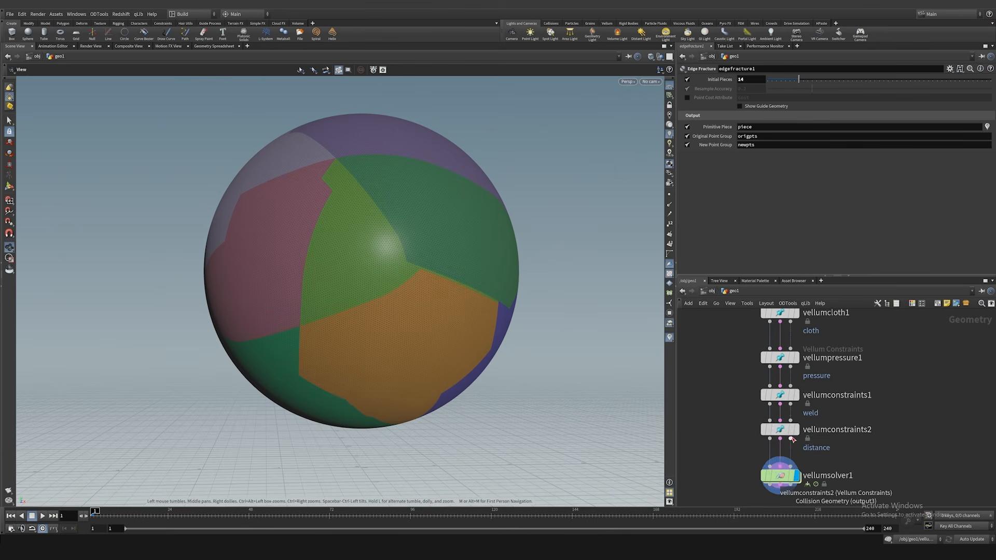
pyautogui.click(794, 429)
pyautogui.click(789, 433)
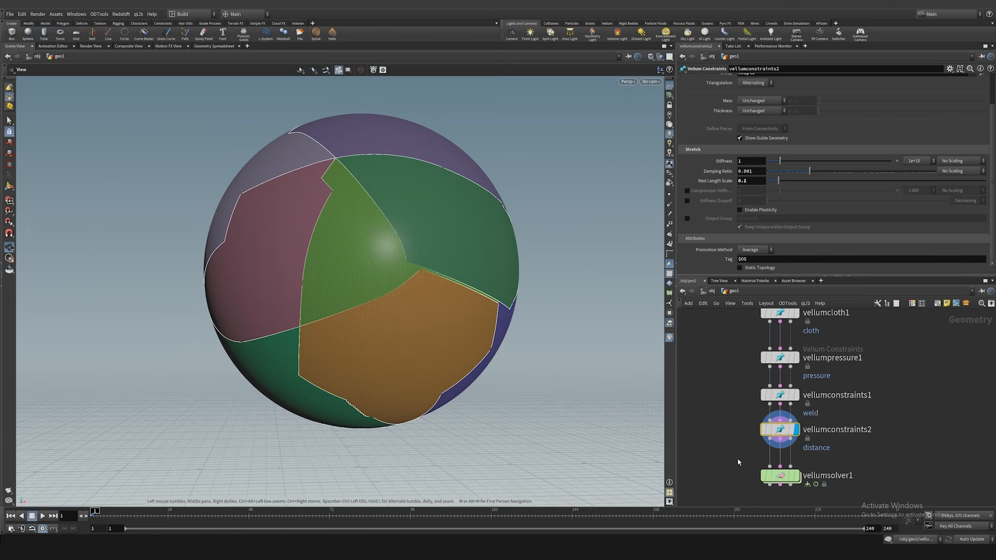
pyautogui.moveTo(739, 462); pyautogui.dragTo(748, 418, button='middle')
# Step: Display the Vellum Solver, play the simulation to about frame 27 and examine the wrinkles along the seams close up
pyautogui.click(805, 432)
pyautogui.click(788, 432)
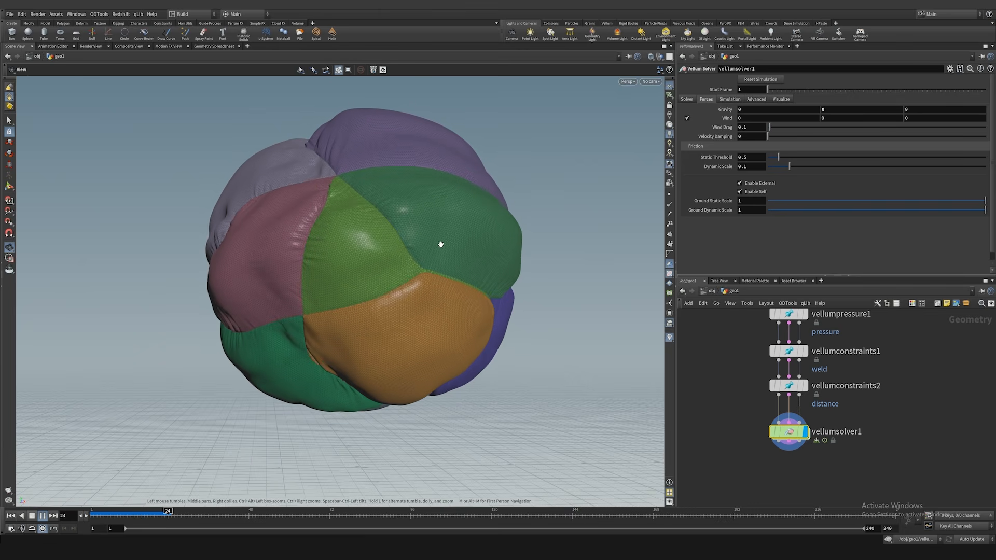
pyautogui.press('Up')
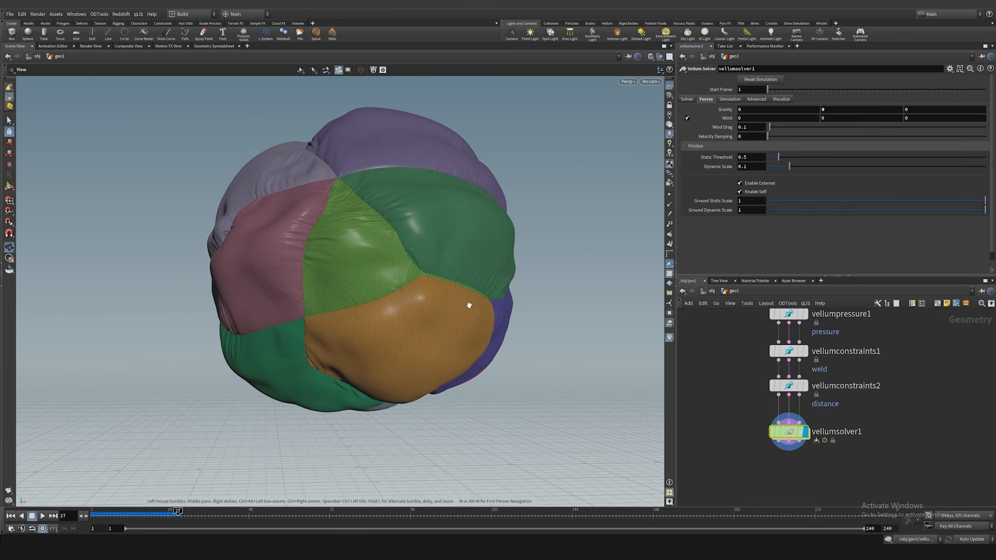
pyautogui.moveTo(728, 327); pyautogui.dragTo(734, 376, button='middle')
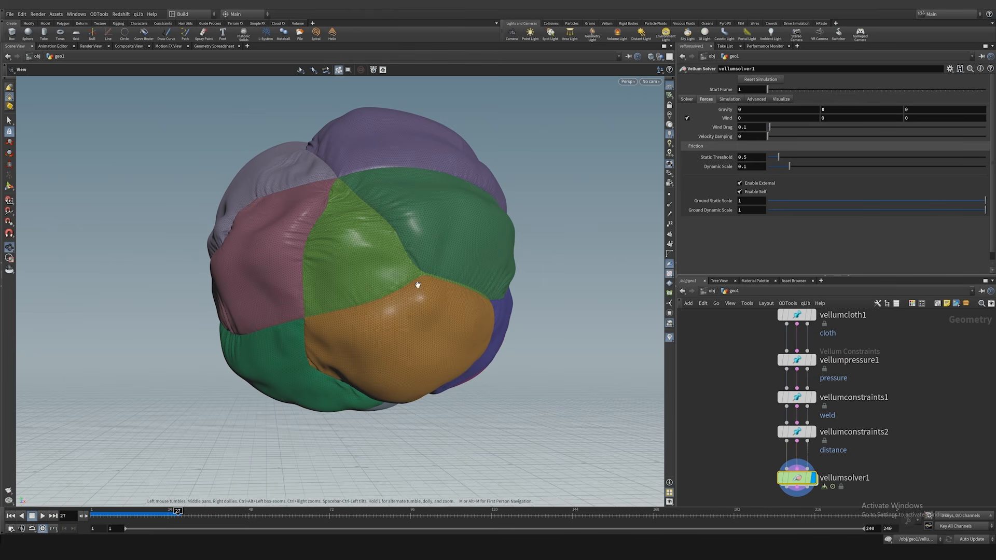
pyautogui.moveTo(309, 262); pyautogui.dragTo(469, 280, button='right')
pyautogui.moveTo(431, 274); pyautogui.dragTo(438, 269)
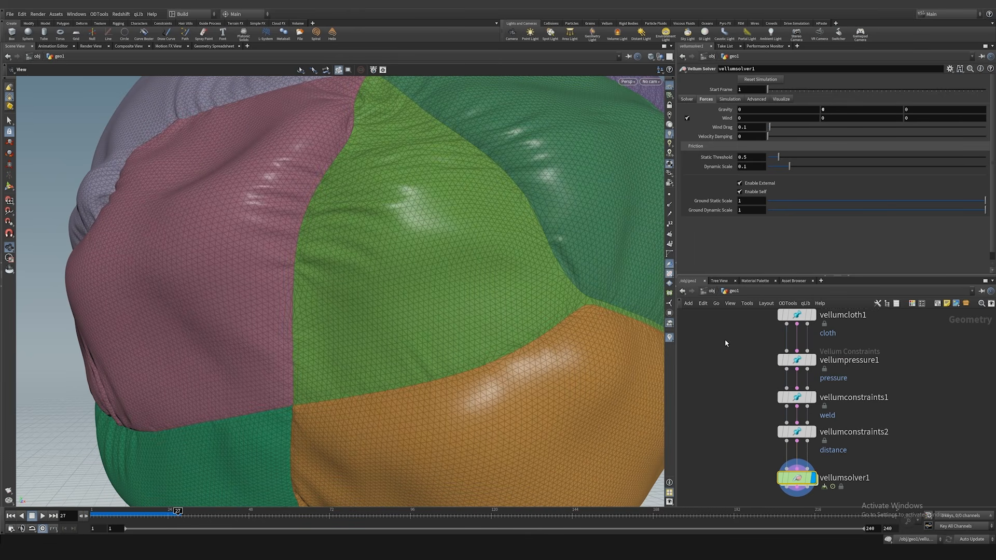
# Step: Set the stretch Rest Length Scale of the Vellum cloth constraint to 1.1
pyautogui.moveTo(724, 339); pyautogui.dragTo(742, 353, button='middle')
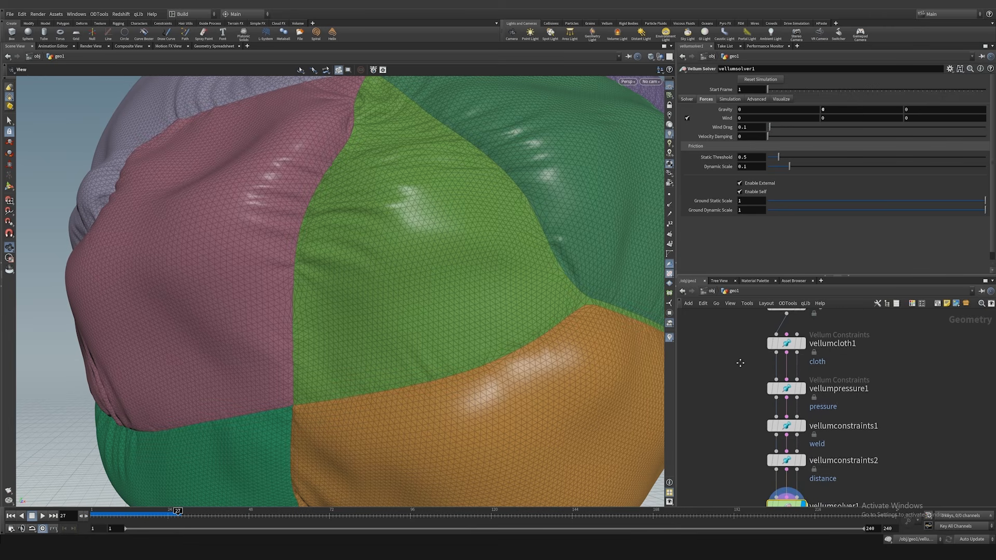
pyautogui.click(831, 346)
pyautogui.scroll(3, 723, 162)
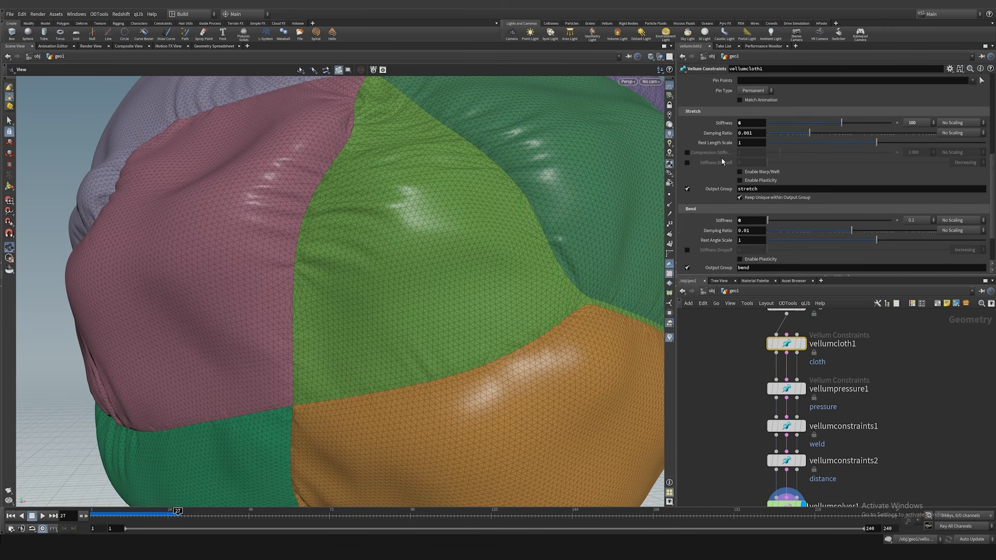
pyautogui.click(742, 153)
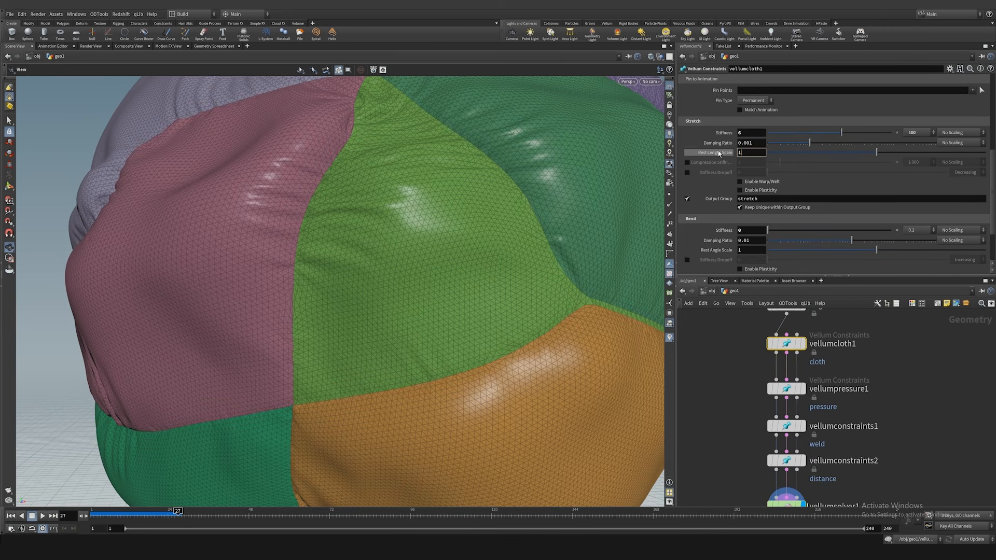
pyautogui.moveTo(805, 350)
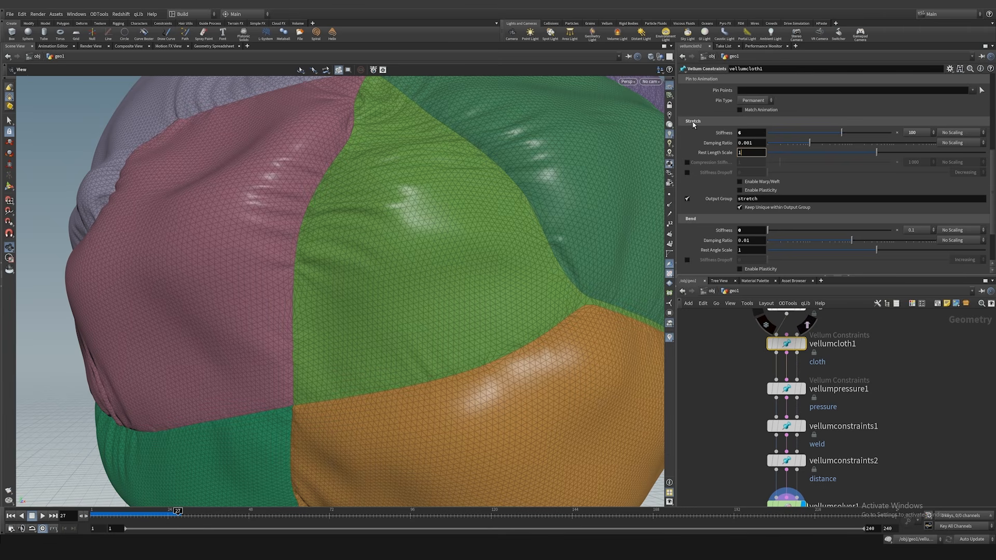
pyautogui.scroll(3, 693, 124)
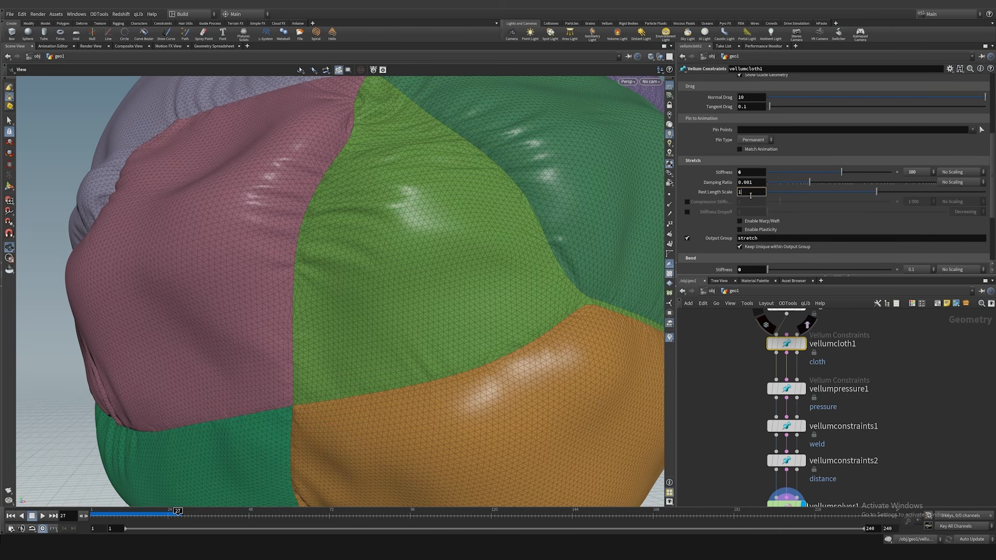
pyautogui.write('.1')
pyautogui.press('Return')
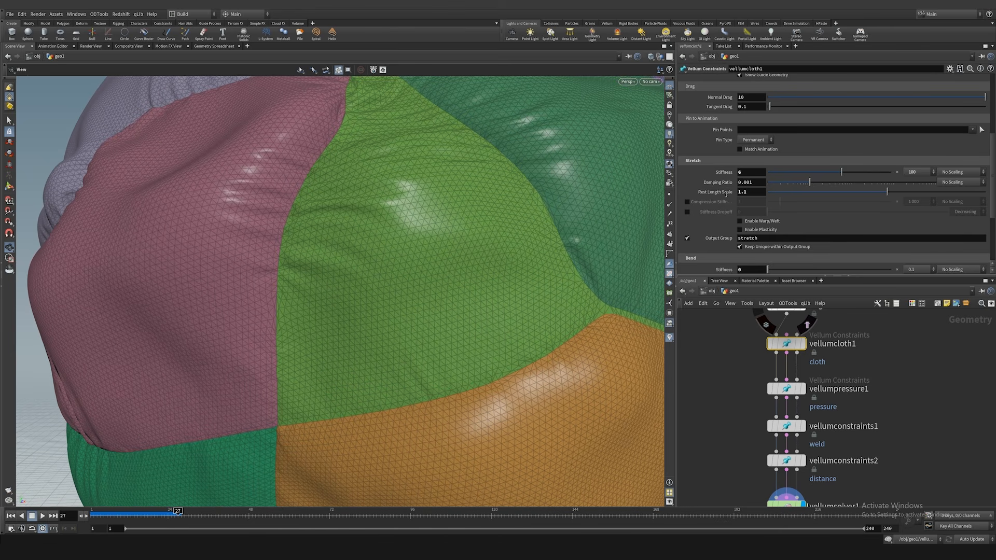
# Step: Switch the viewport to Smooth Shaded while replaying the simulation from the first frame to about frame 22, and inspect the balloon
pyautogui.moveTo(516, 214); pyautogui.dragTo(369, 236, button='right')
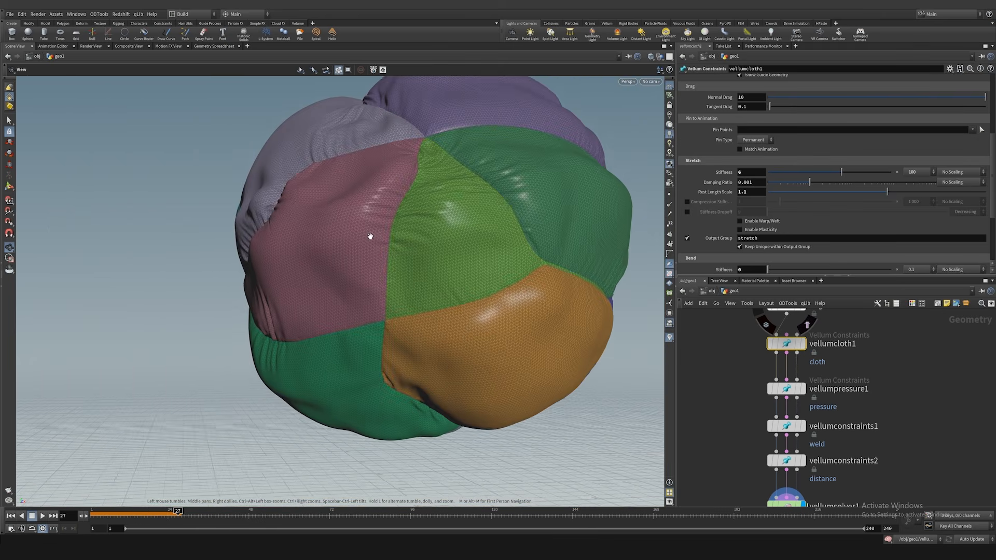
pyautogui.moveTo(450, 226); pyautogui.dragTo(415, 247)
pyautogui.hotkey('ctrl', 'Up')
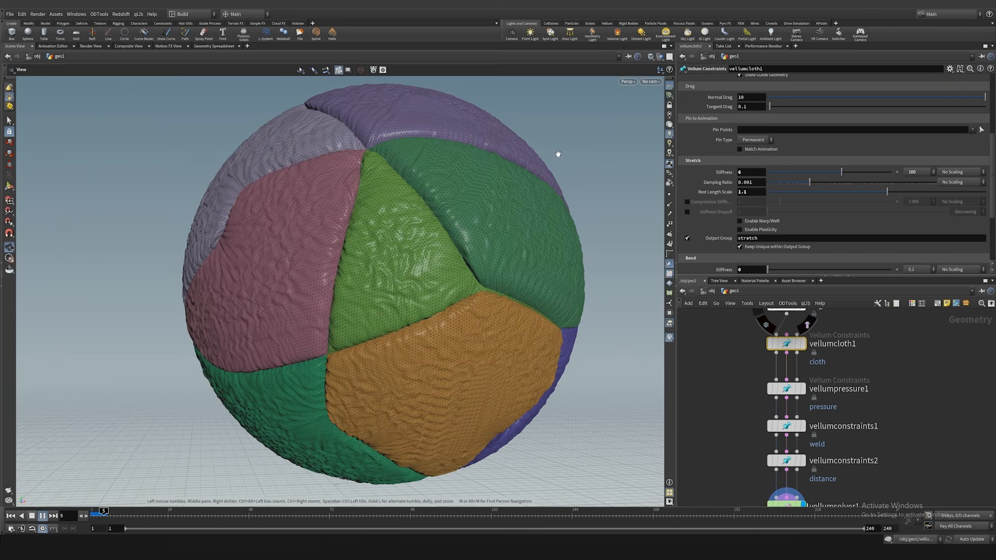
pyautogui.click(651, 56)
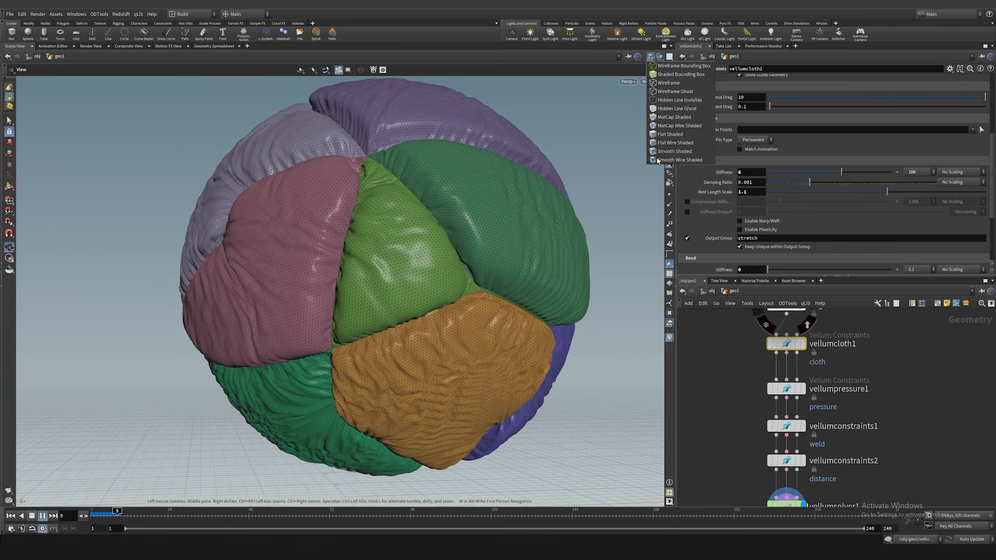
pyautogui.click(662, 152)
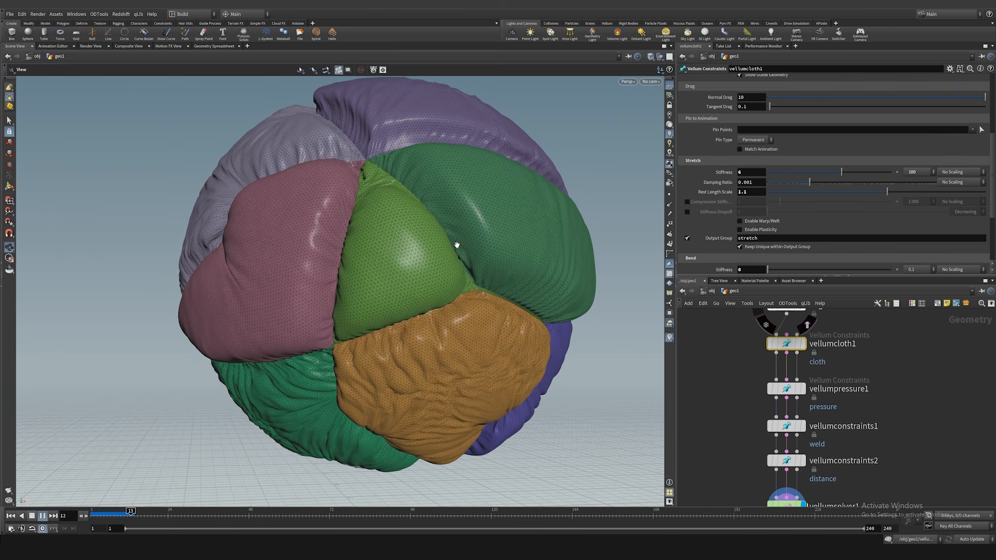
pyautogui.moveTo(445, 329); pyautogui.dragTo(334, 242)
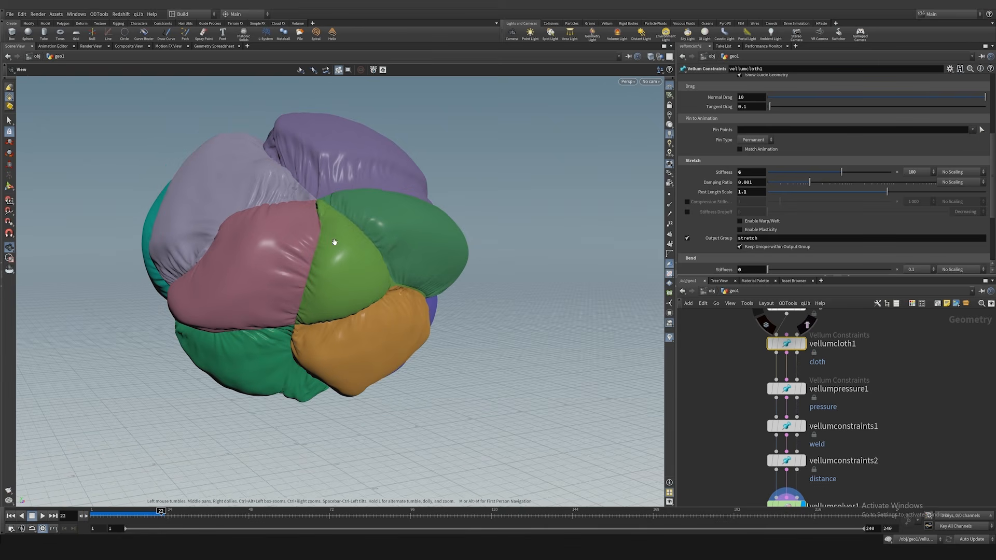
pyautogui.moveTo(456, 303); pyautogui.dragTo(389, 290)
pyautogui.moveTo(524, 299); pyautogui.dragTo(482, 303)
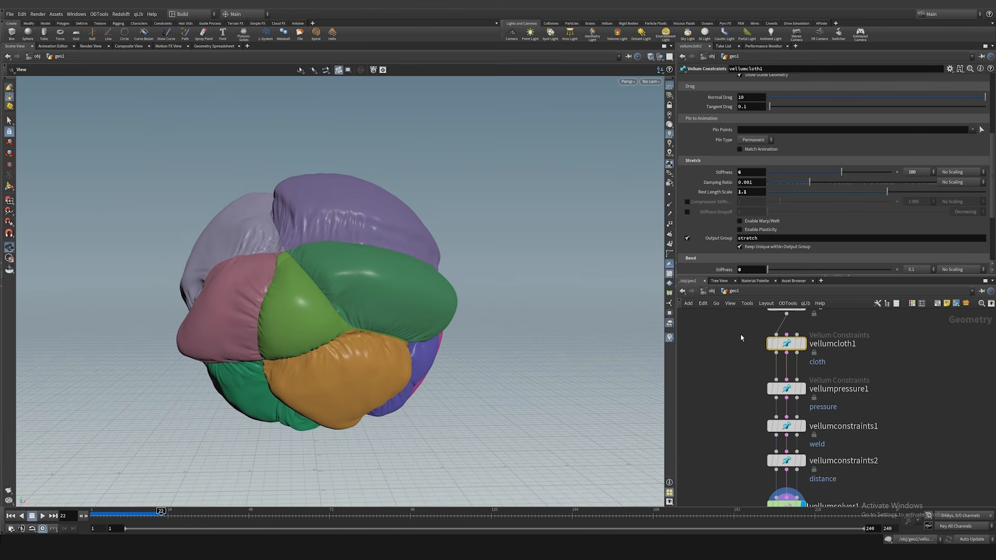
# Step: Turn off the piece attribute's colour visualization on the Edge Fracture node
pyautogui.moveTo(740, 334); pyautogui.dragTo(746, 396, button='middle')
pyautogui.click(835, 367)
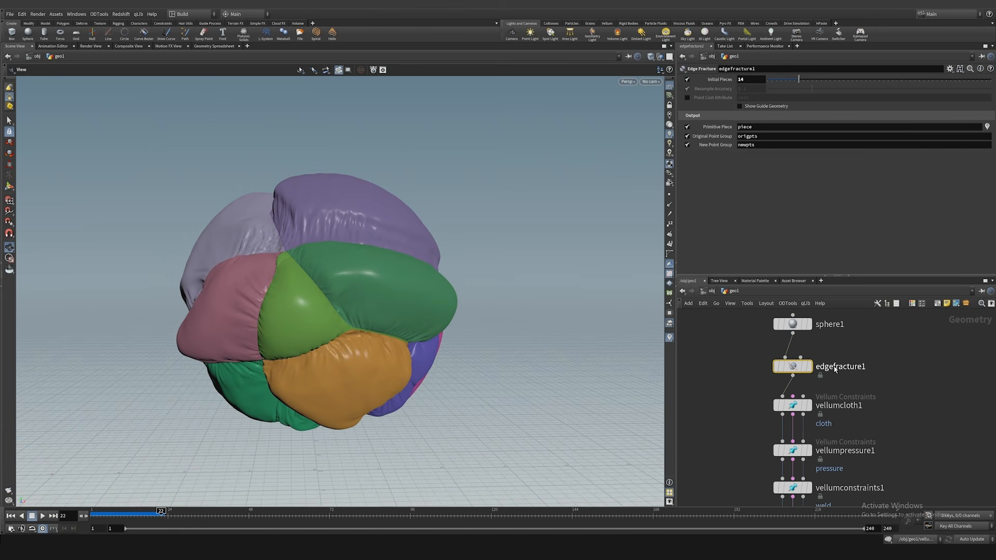
pyautogui.click(988, 128)
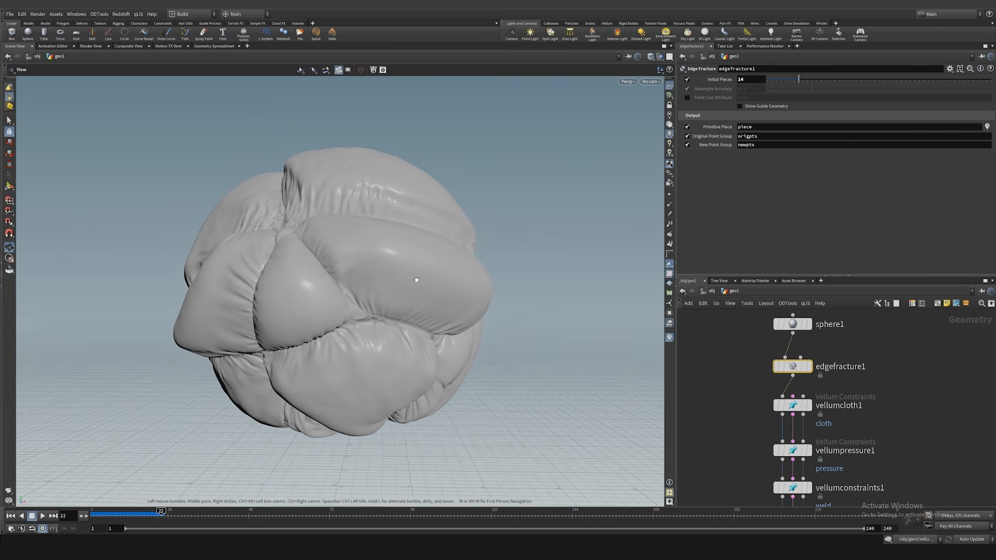
# Step: Set the sphere's Frequency to 150, return to the first frame and check the sphere's geometry information
pyautogui.click(780, 325)
pyautogui.hotkey('ctrl', 'Up')
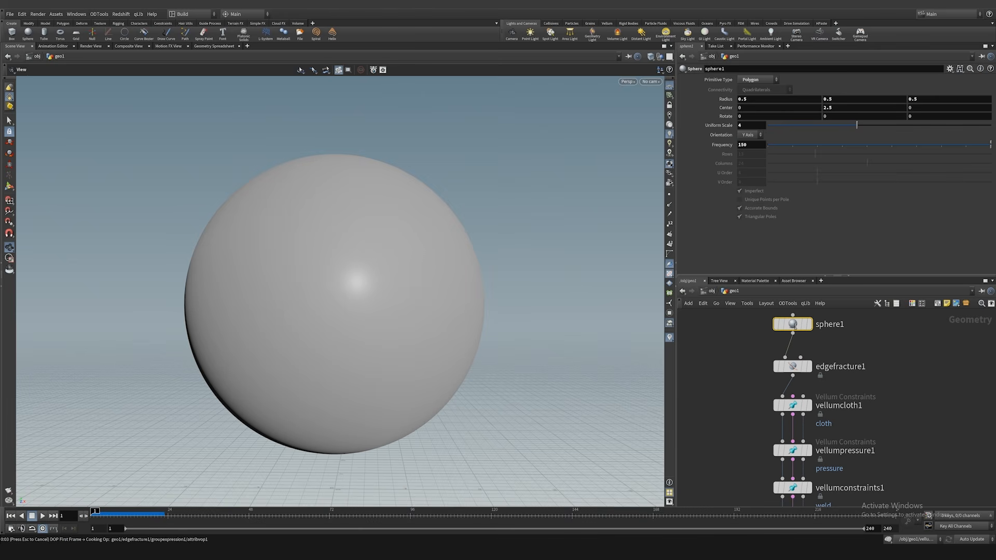
pyautogui.middleClick(796, 326)
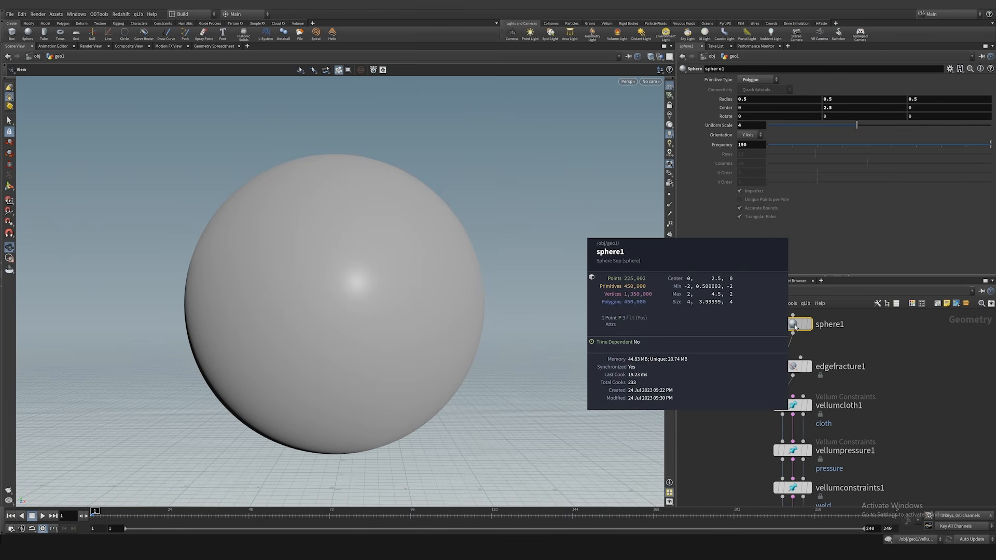
pyautogui.scroll(-4, 747, 405)
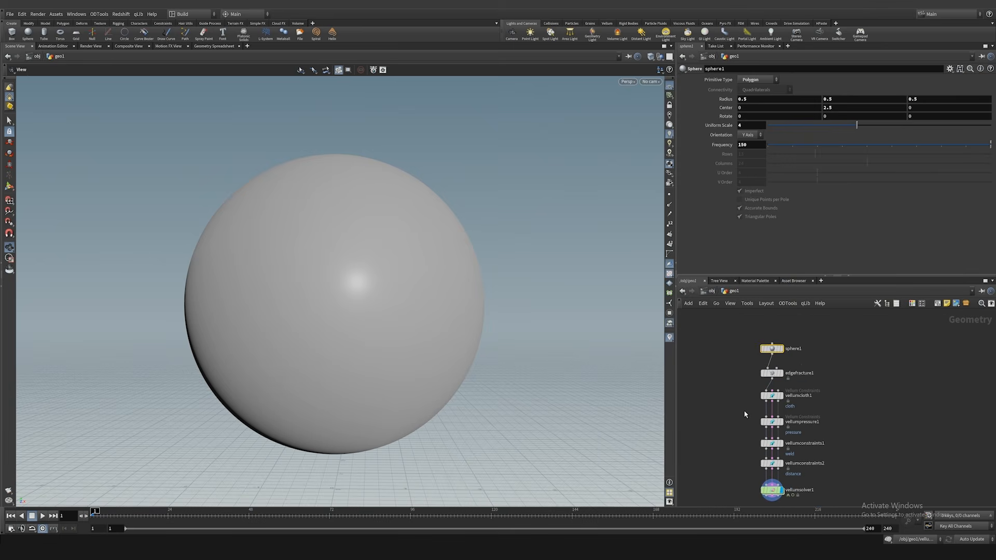
# Step: Play the denser simulation to about frame 25 and examine the wrinkles and seams from other angles
pyautogui.moveTo(359, 315); pyautogui.dragTo(385, 295, button='middle')
pyautogui.click(652, 57)
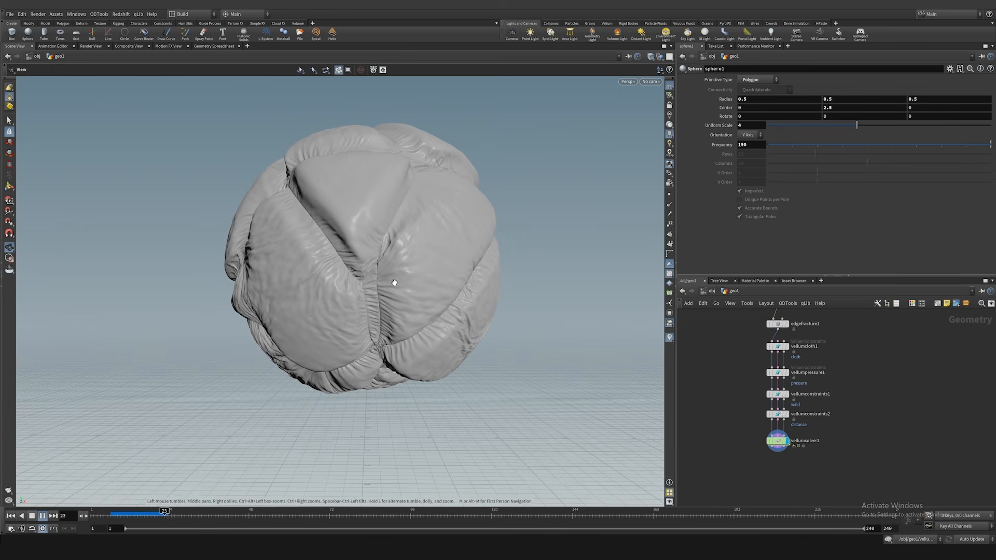
pyautogui.moveTo(361, 288); pyautogui.dragTo(333, 285)
pyautogui.scroll(2, 333, 285)
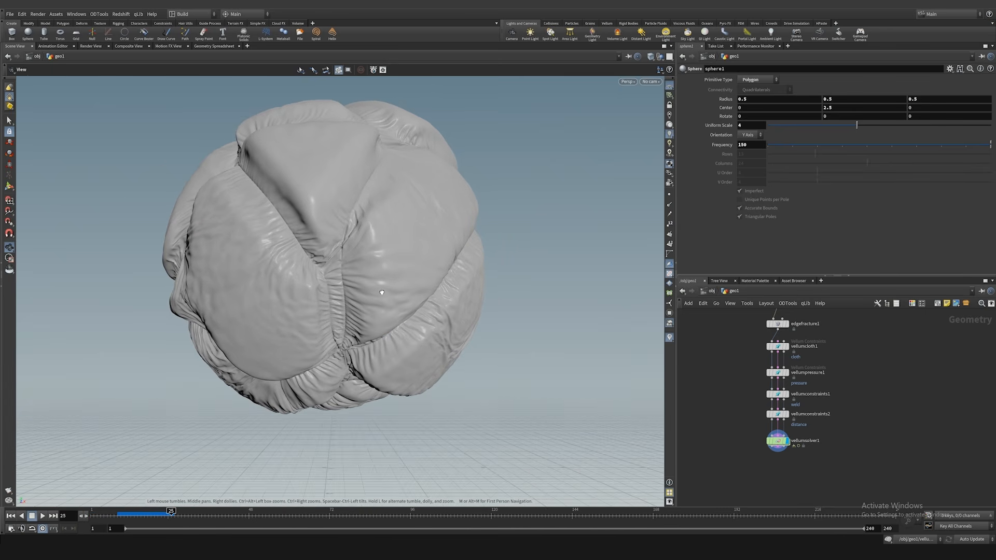
# Step: Add an Attribute Delete node after the first output of the Vellum Solver and display it
pyautogui.moveTo(751, 454); pyautogui.dragTo(746, 404, button='middle')
pyautogui.scroll(2, 746, 405)
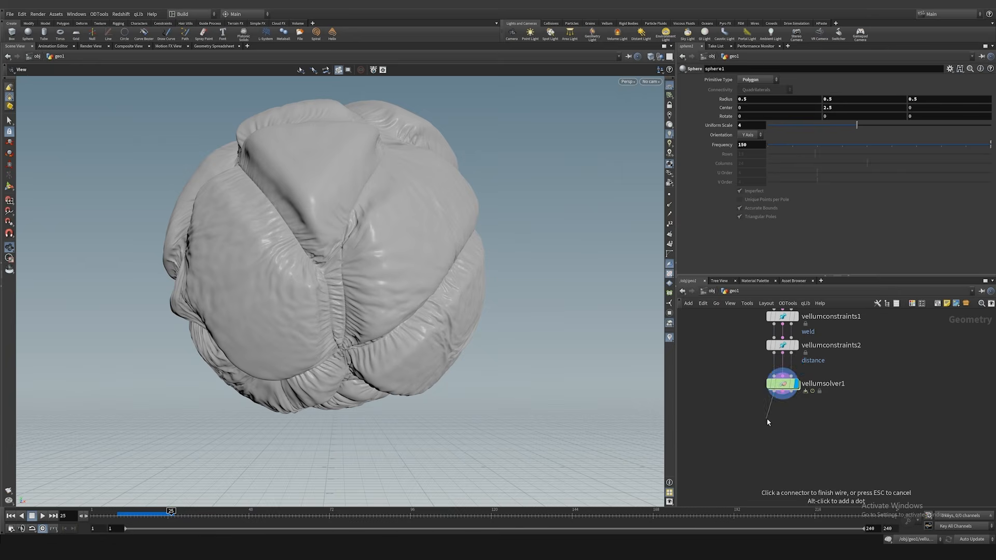
pyautogui.press('Tab')
pyautogui.write('attdel')
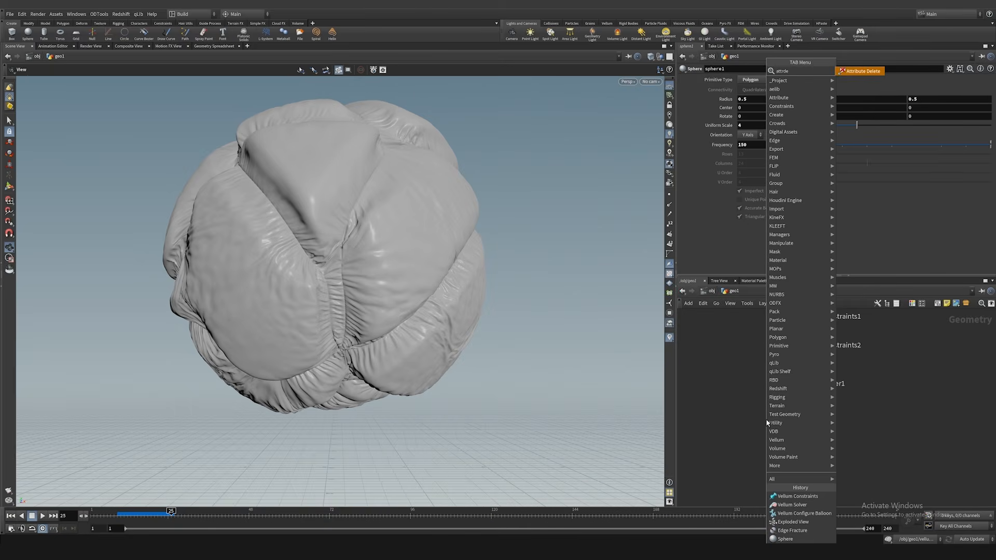
pyautogui.press('Return')
pyautogui.click(768, 419)
pyautogui.click(781, 420)
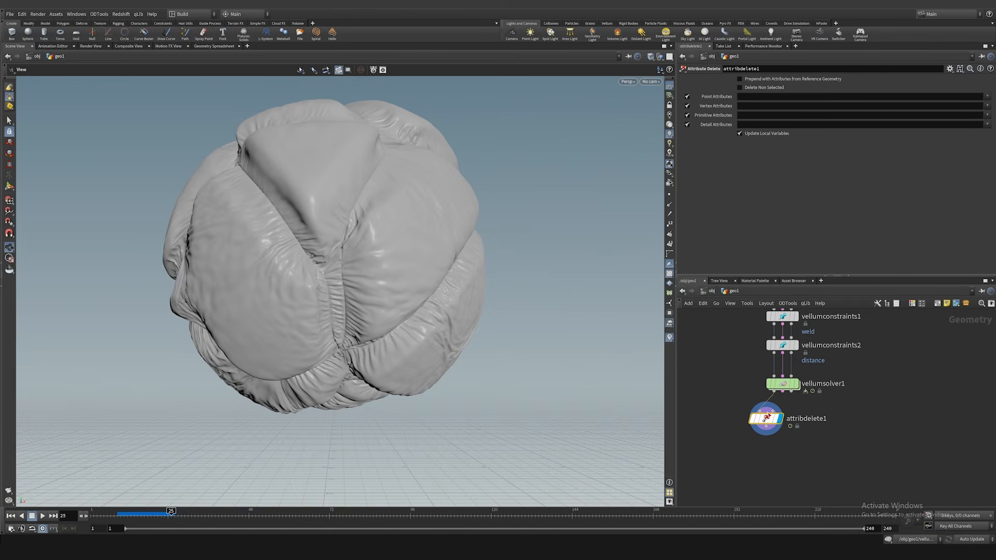
# Step: Enable Delete Non Selected on the Attribute Delete node and check its geometry information
pyautogui.click(987, 96)
pyautogui.click(751, 106)
pyautogui.click(756, 89)
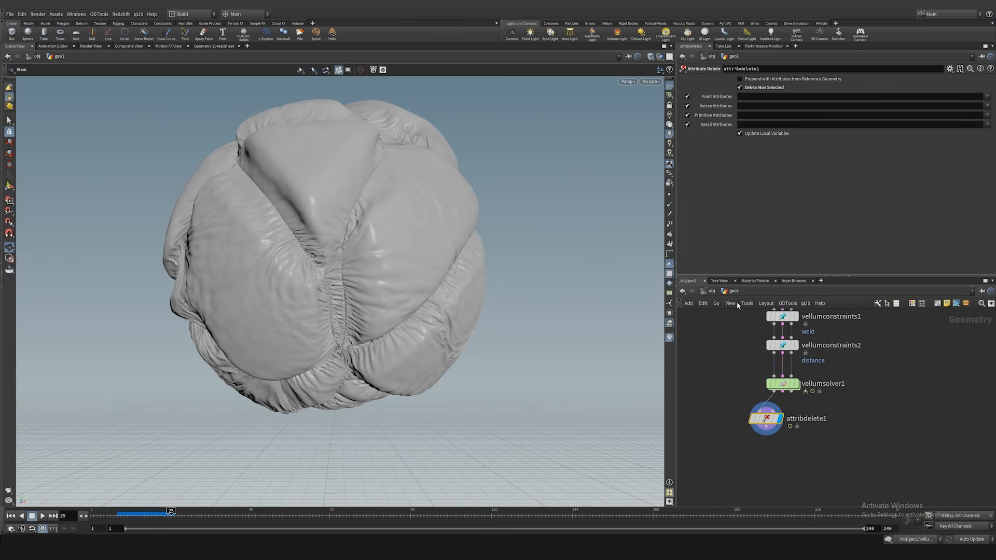
pyautogui.middleClick(769, 417)
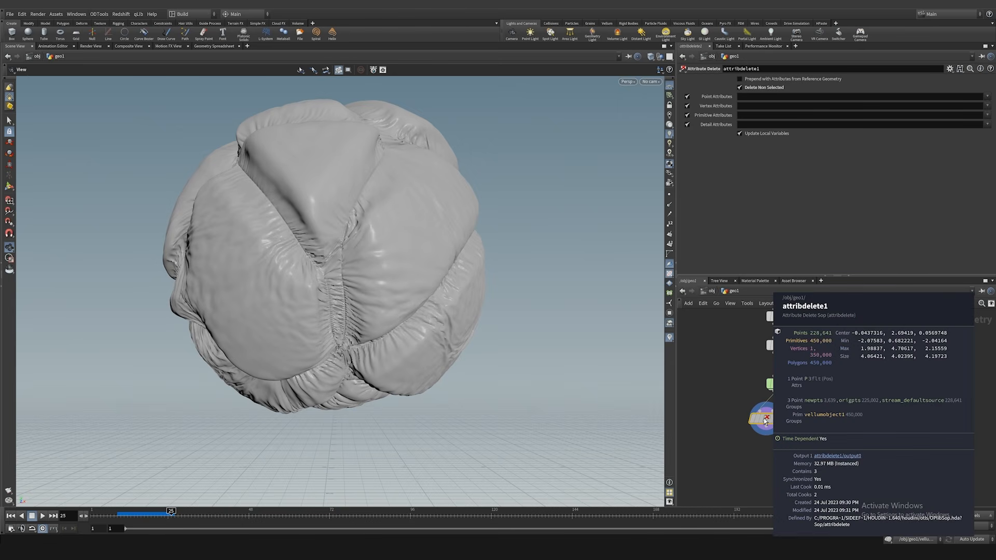
# Step: Add a File Cache node after the Attribute Delete node and display it
pyautogui.moveTo(721, 415); pyautogui.dragTo(721, 388, button='middle')
pyautogui.scroll(1, 721, 388)
pyautogui.click(772, 402)
pyautogui.press('Tab')
pyautogui.write('filec')
pyautogui.press('Return')
pyautogui.click(768, 430)
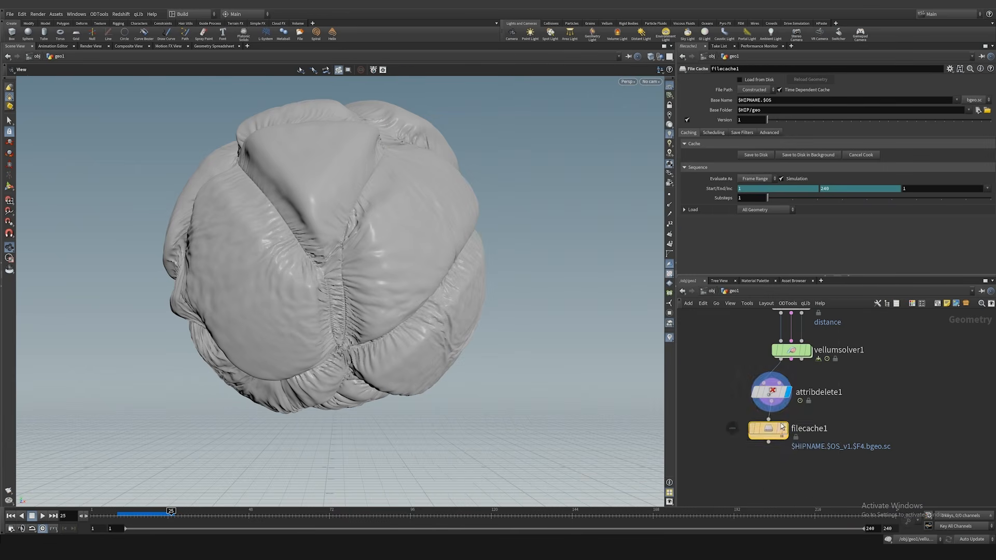
pyautogui.click(785, 431)
# Step: Rename the File Cache node sim and cache frames 1 to 160 to disk without versioning, using the base name blackSphere_v01.sim
pyautogui.doubleClick(825, 432)
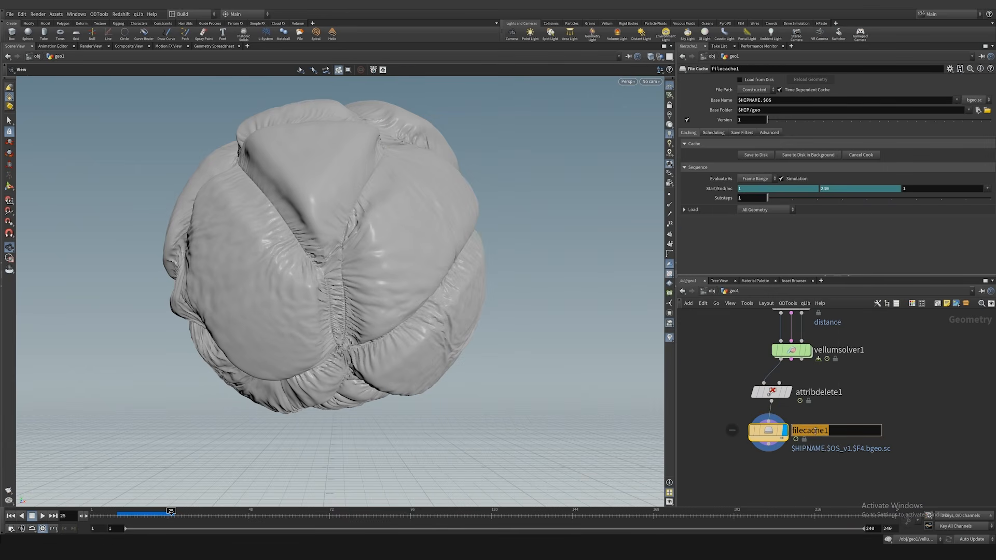
pyautogui.write('sim')
pyautogui.press('Return')
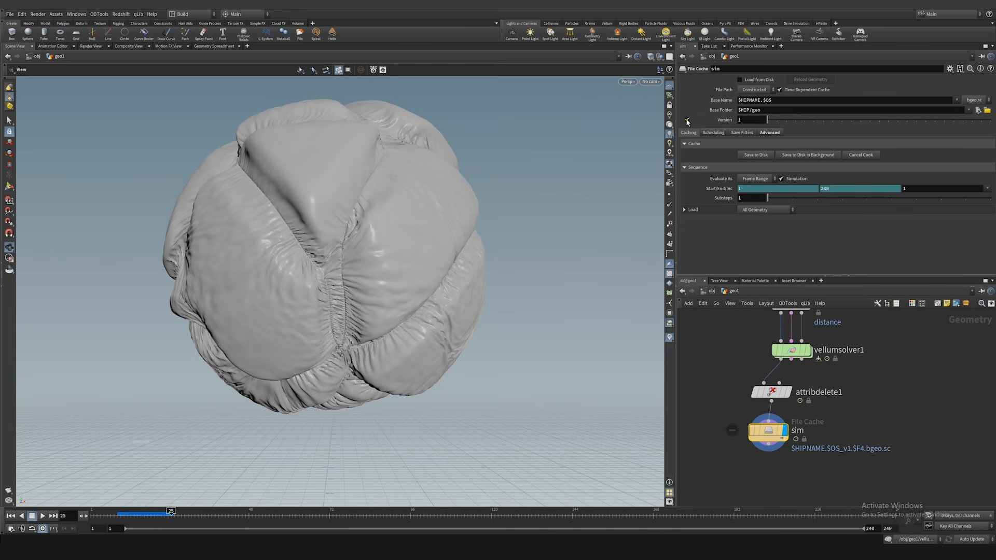
pyautogui.click(688, 120)
pyautogui.click(756, 154)
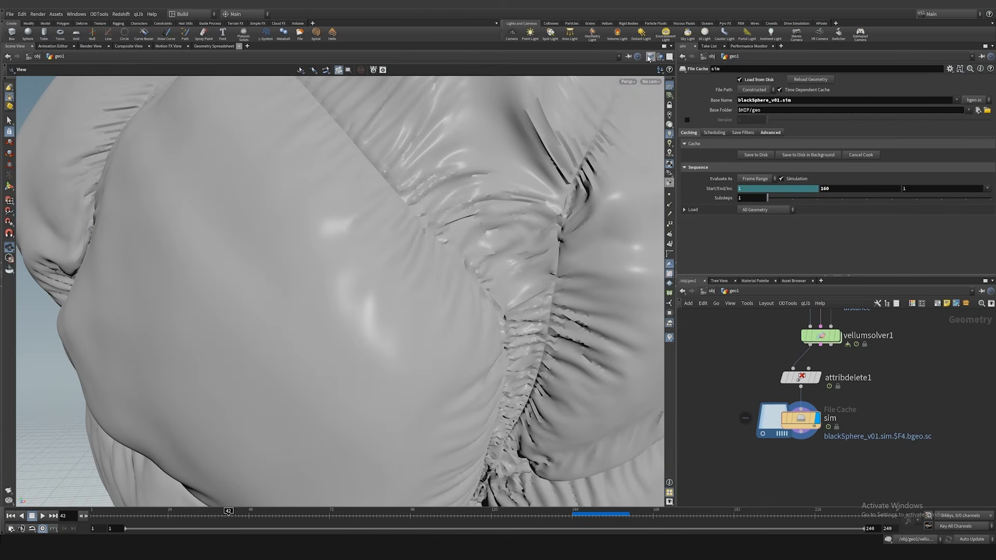
# Step: Switch the viewport to Smooth Wire Shaded and examine the cached balloon's mesh up close
pyautogui.click(651, 57)
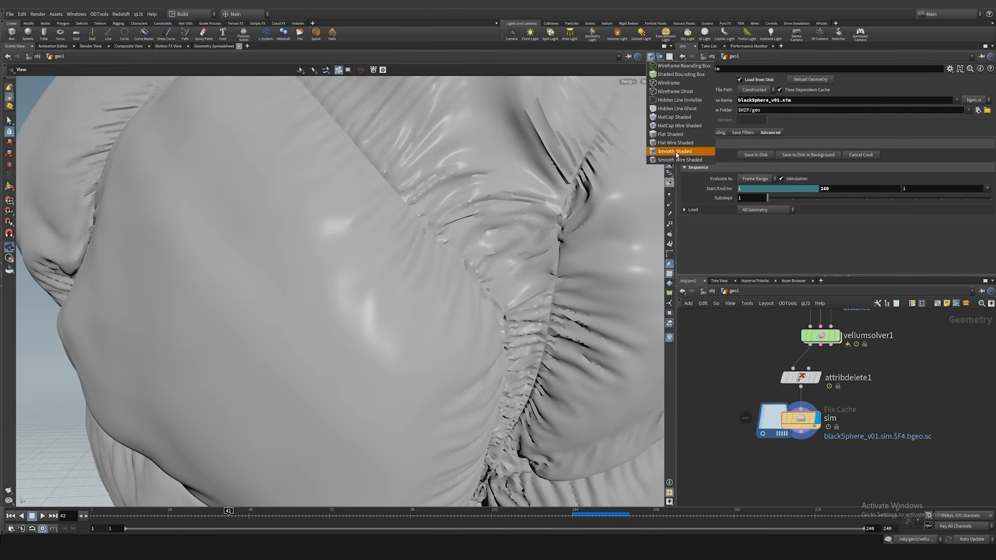
pyautogui.click(675, 148)
pyautogui.moveTo(286, 262); pyautogui.dragTo(400, 251)
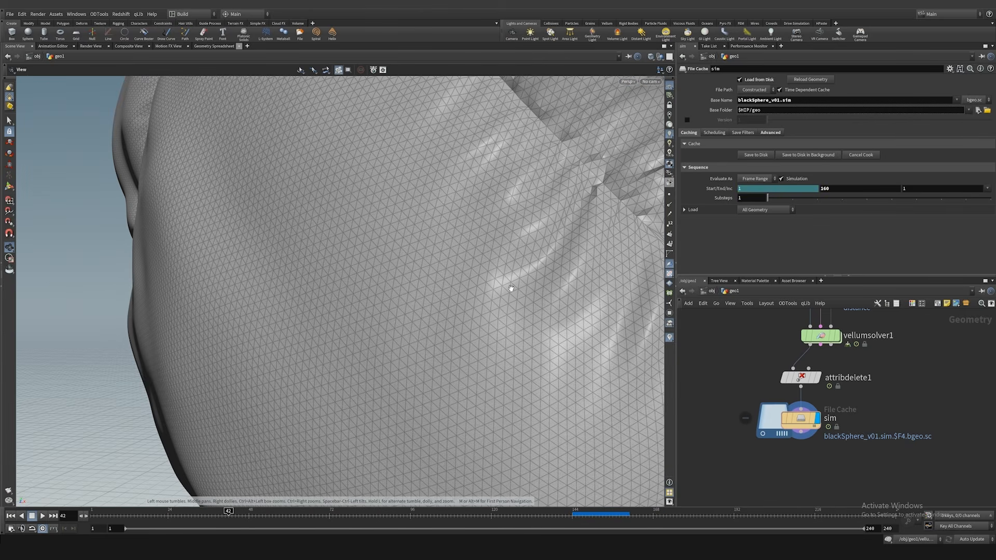
# Step: Add a PolyExtrude node after the sim cache and display it
pyautogui.moveTo(741, 451); pyautogui.dragTo(749, 406, button='middle')
pyautogui.press('Tab')
pyautogui.write('p')
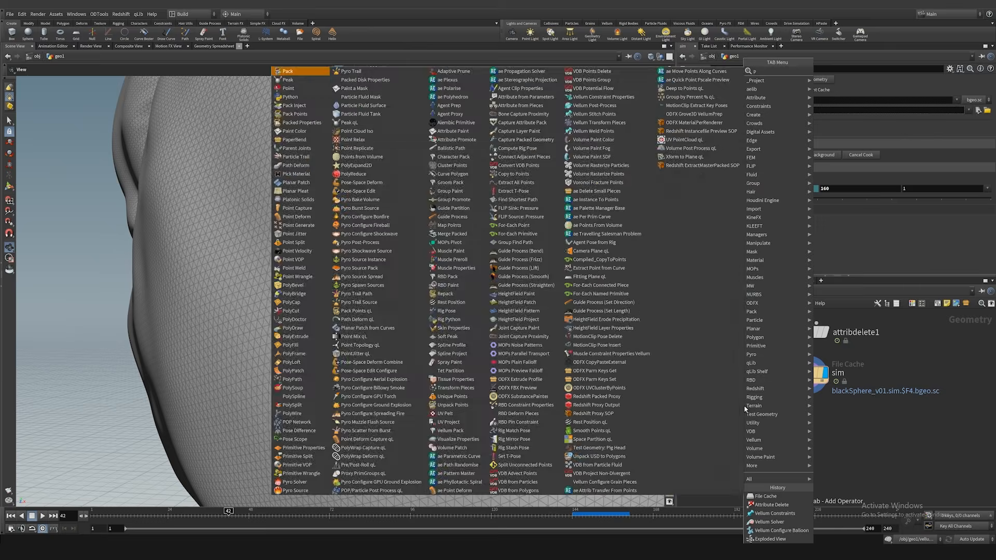
pyautogui.write('olyex')
pyautogui.press('Return')
pyautogui.click(746, 426)
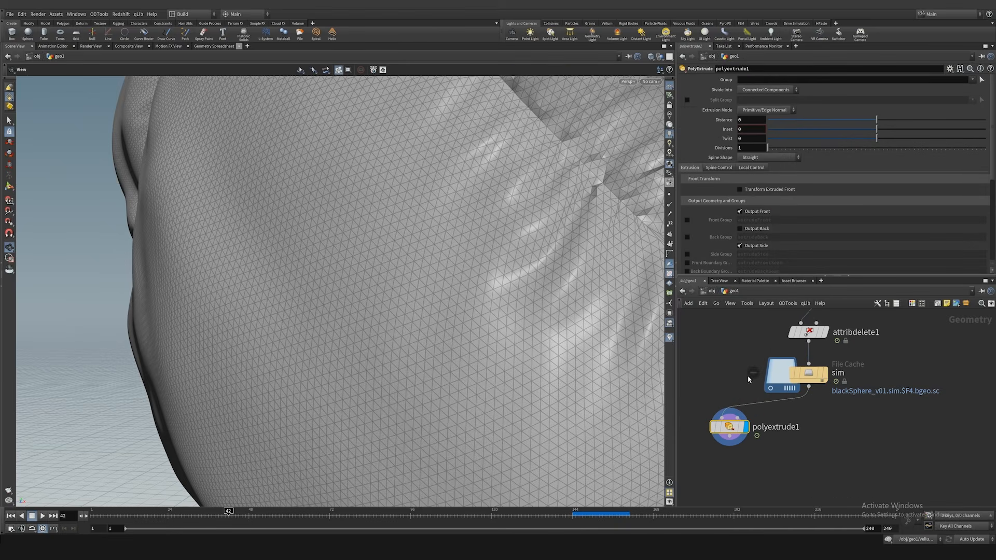
# Step: Divide the PolyExtrude into Individual Elements and set its distance to 0.1, checking the result up close
pyautogui.click(765, 90)
pyautogui.click(762, 100)
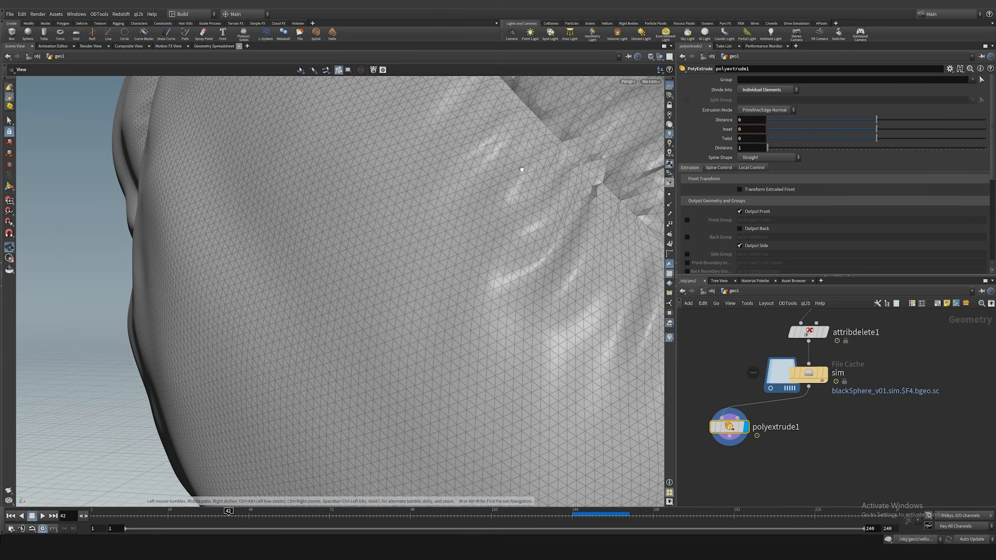
pyautogui.moveTo(522, 169); pyautogui.dragTo(549, 154)
pyautogui.scroll(3, 537, 150)
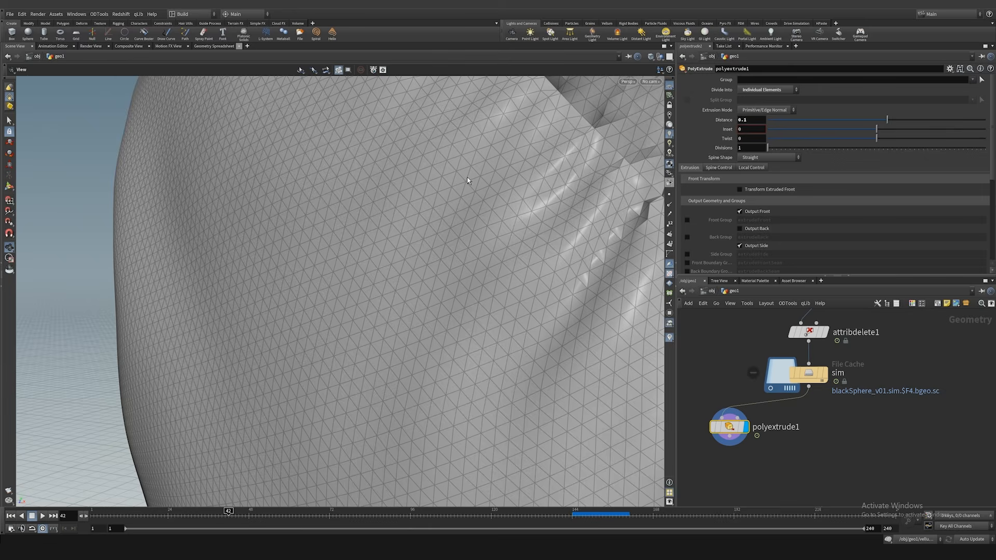
pyautogui.moveTo(467, 180); pyautogui.dragTo(400, 218)
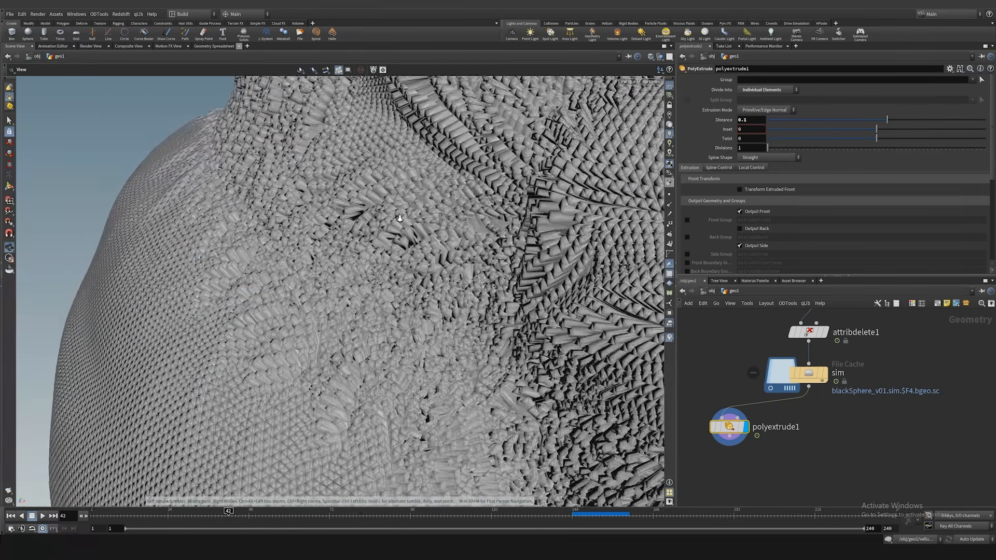
pyautogui.scroll(5, 400, 219)
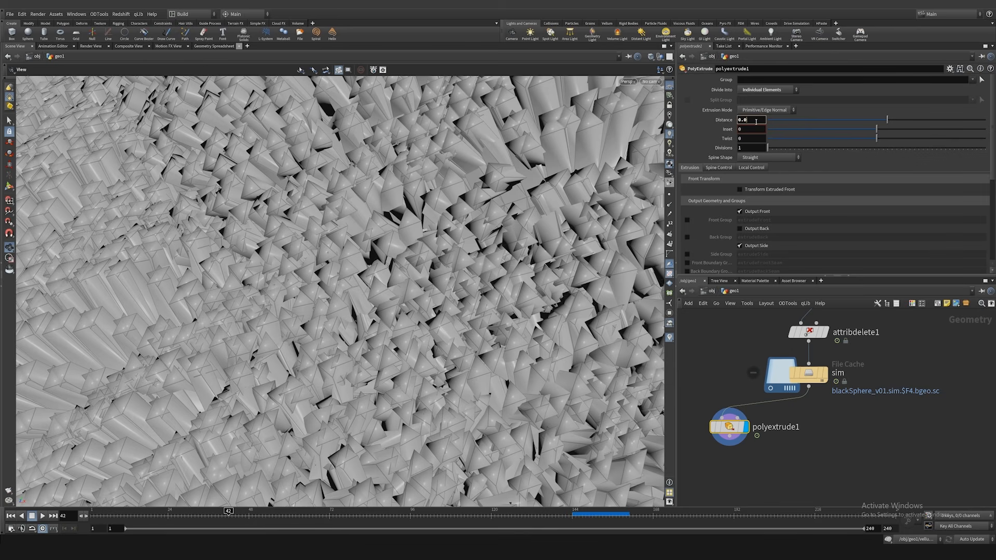
# Step: Set the PolyExtrude distance to 0.002 and the inset to 0.02
pyautogui.press('Return')
pyautogui.moveTo(341, 225); pyautogui.dragTo(462, 214)
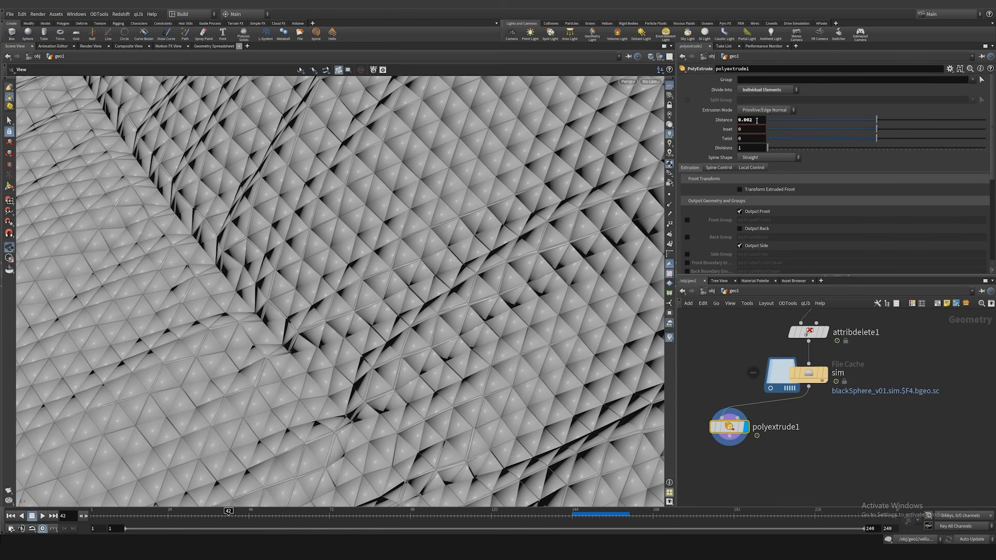
pyautogui.write('0.02')
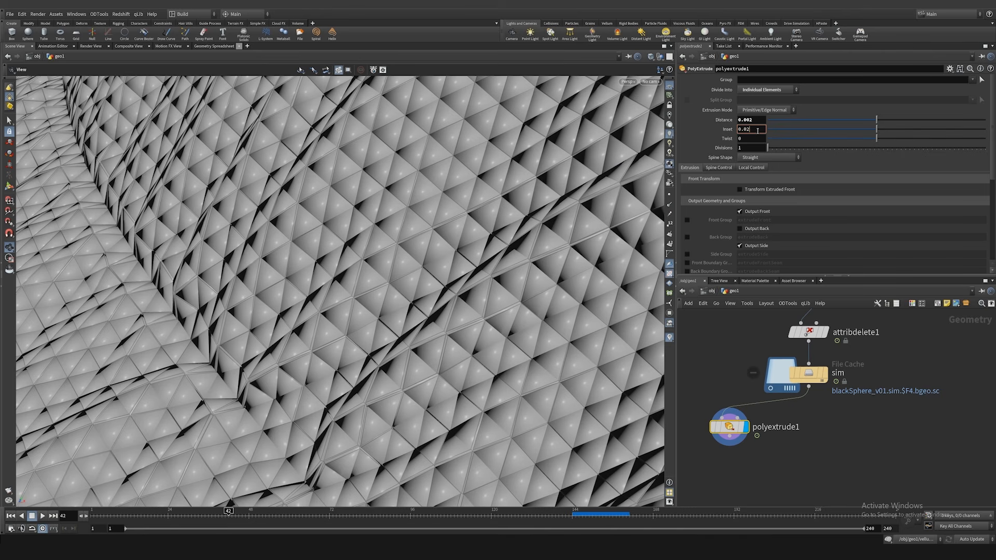
pyautogui.press('Return')
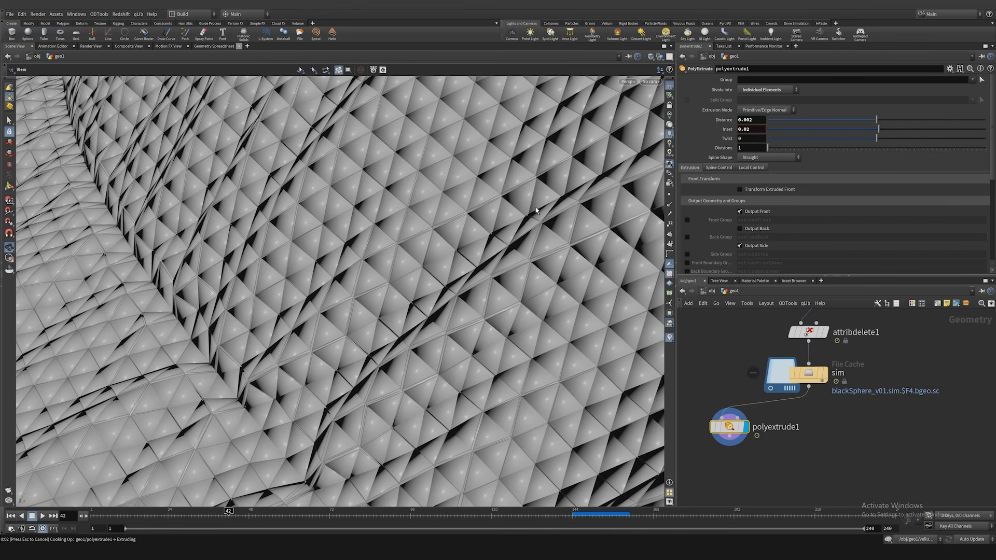
# Step: Set the PolyExtrude inset to 0.05 and inspect the surface close up and from farther away
pyautogui.moveTo(476, 219); pyautogui.dragTo(535, 239)
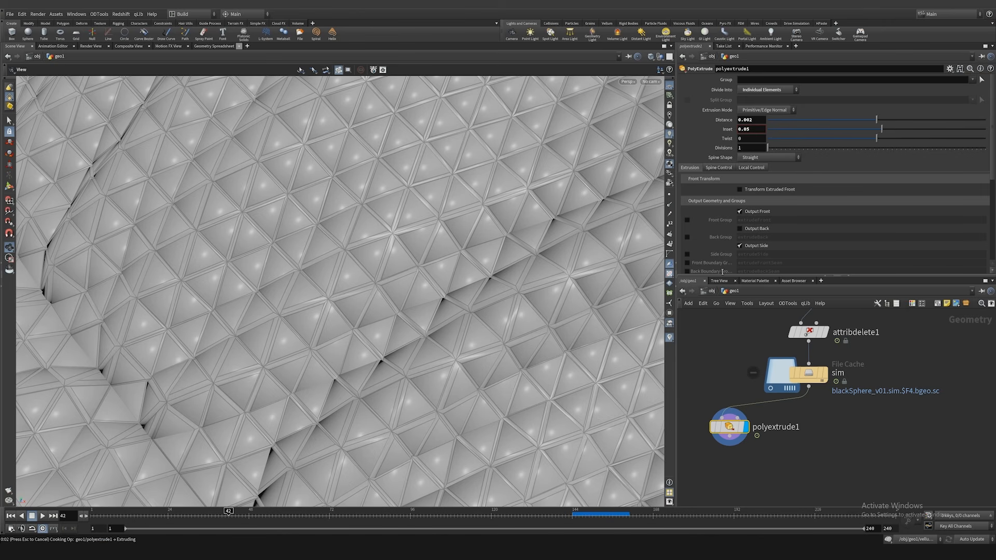
pyautogui.scroll(-3, 480, 250)
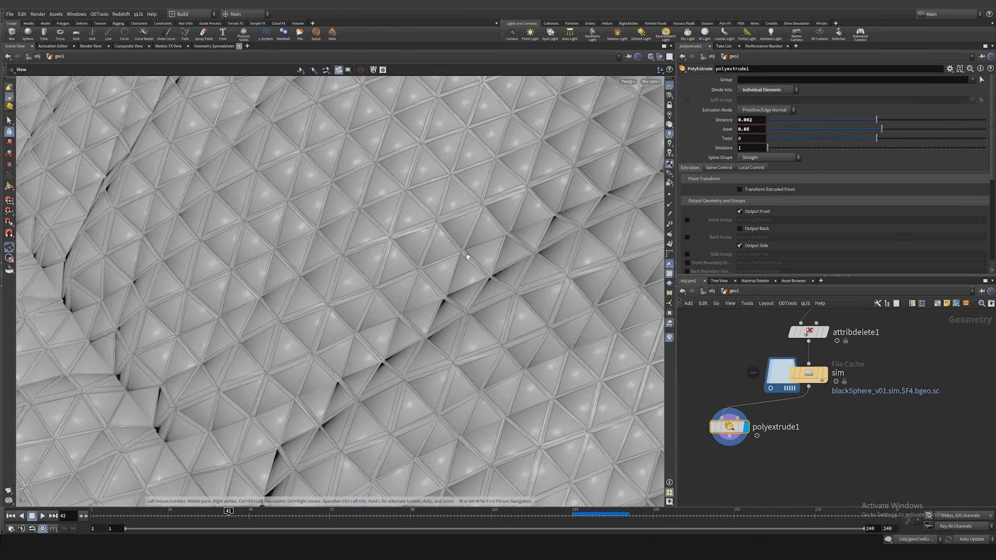
pyautogui.moveTo(467, 256); pyautogui.dragTo(273, 282)
pyautogui.scroll(-4, 451, 266)
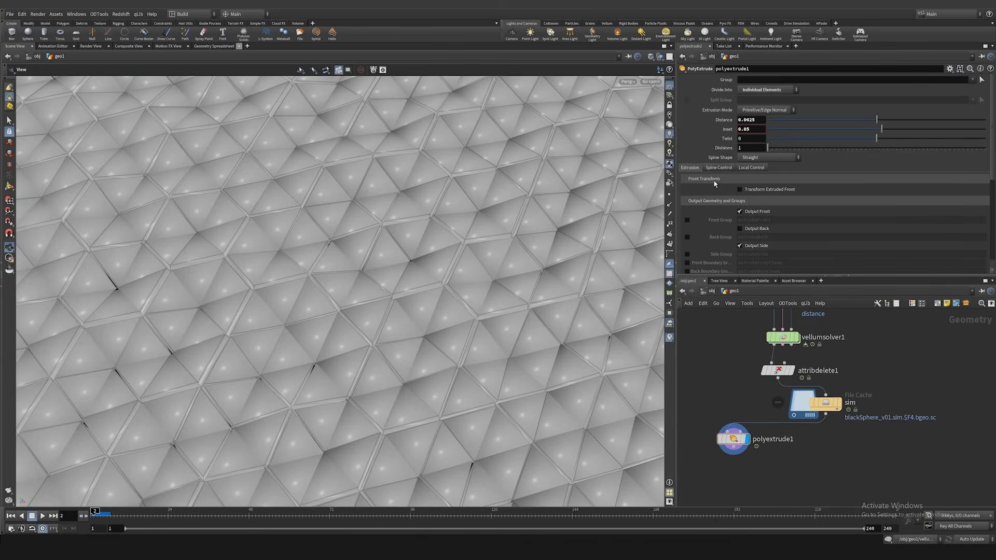
# Step: Set the PolyExtrude distance to 0.0025 and its thickness scale to 0.7
pyautogui.click(715, 169)
pyautogui.scroll(-3, 716, 173)
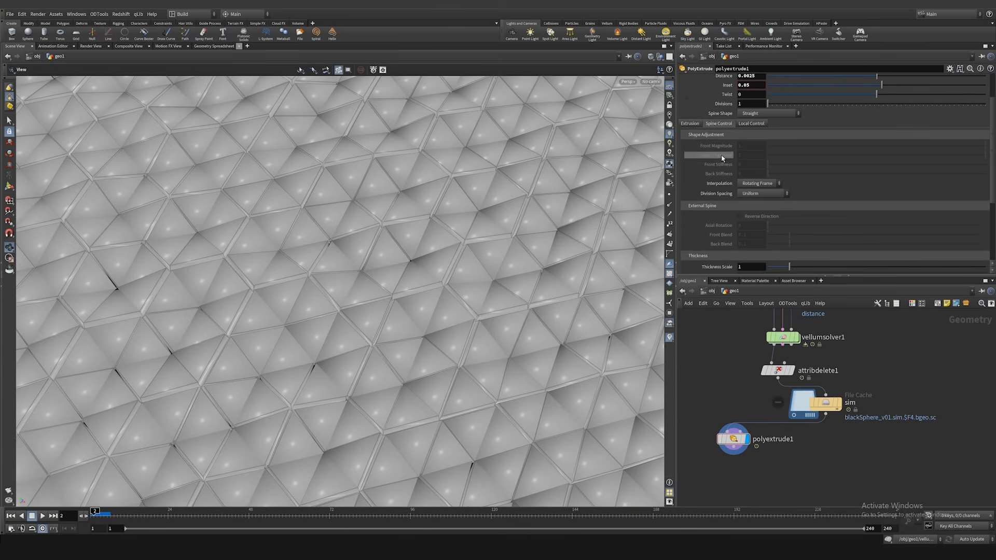
pyautogui.scroll(-1, 706, 208)
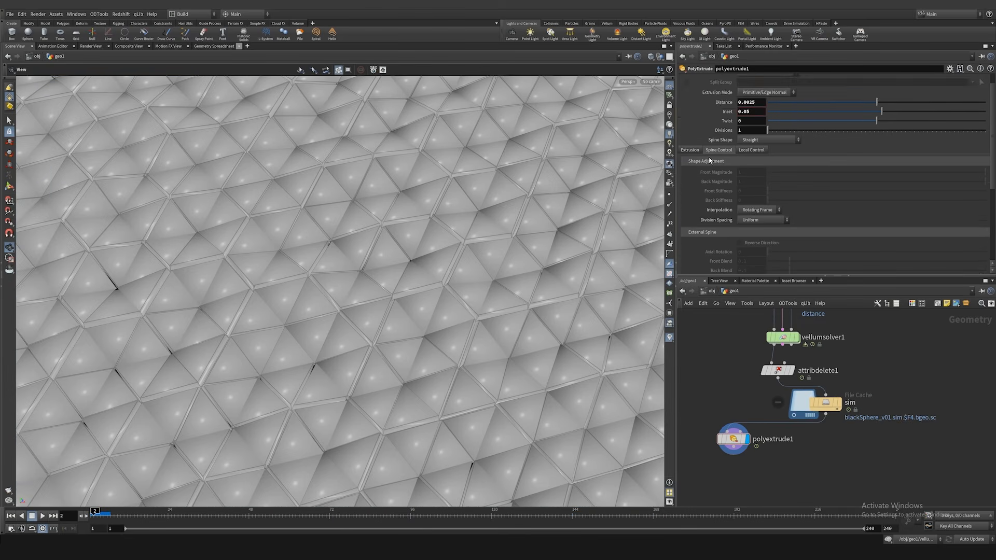
pyautogui.scroll(-1, 726, 243)
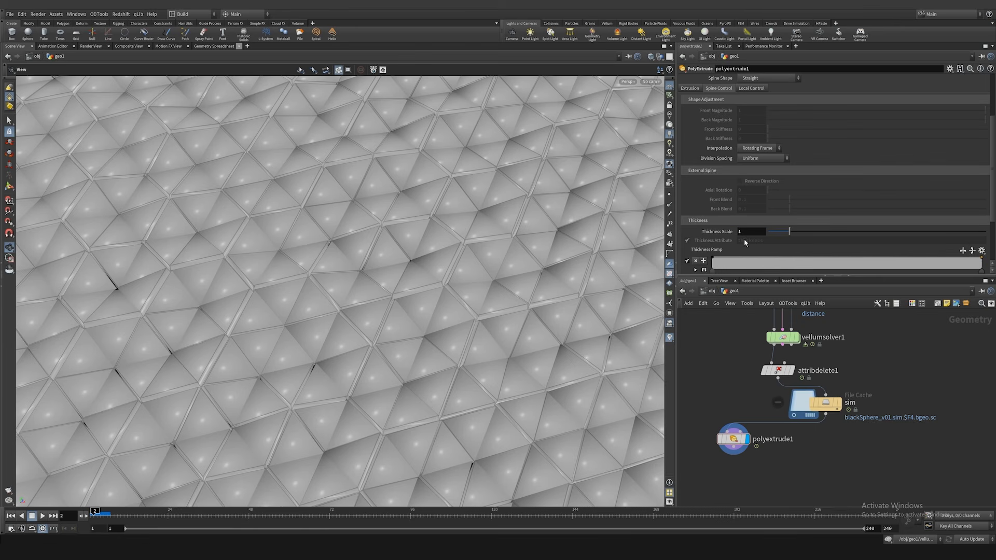
pyautogui.write('7')
pyautogui.press('Return')
# Step: Inspect the extruded surface pattern and seams at frame 2 and at frame 45
pyautogui.moveTo(533, 269); pyautogui.dragTo(429, 353)
pyautogui.moveTo(428, 352); pyautogui.dragTo(278, 311, button='right')
pyautogui.moveTo(278, 312); pyautogui.dragTo(332, 313)
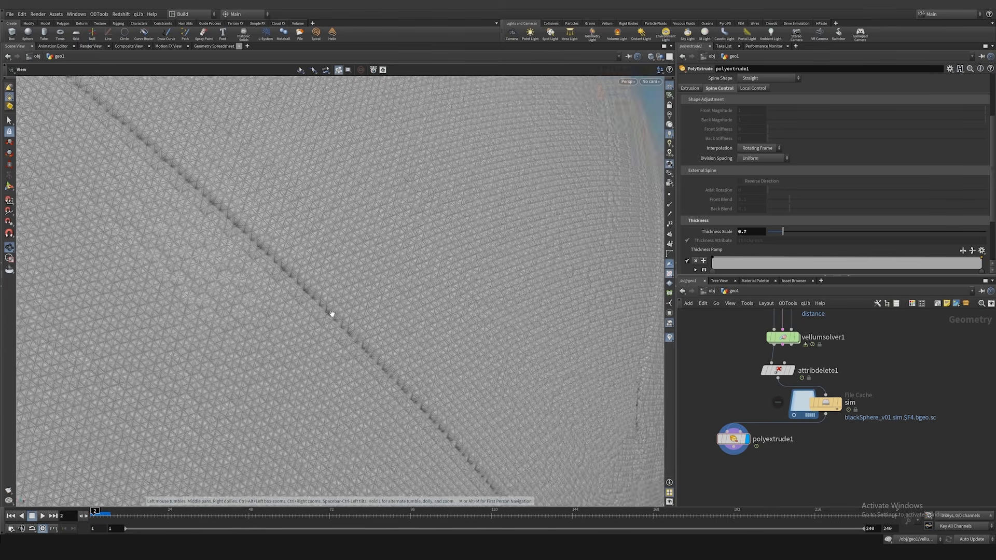
pyautogui.moveTo(332, 313); pyautogui.dragTo(210, 477, button='right')
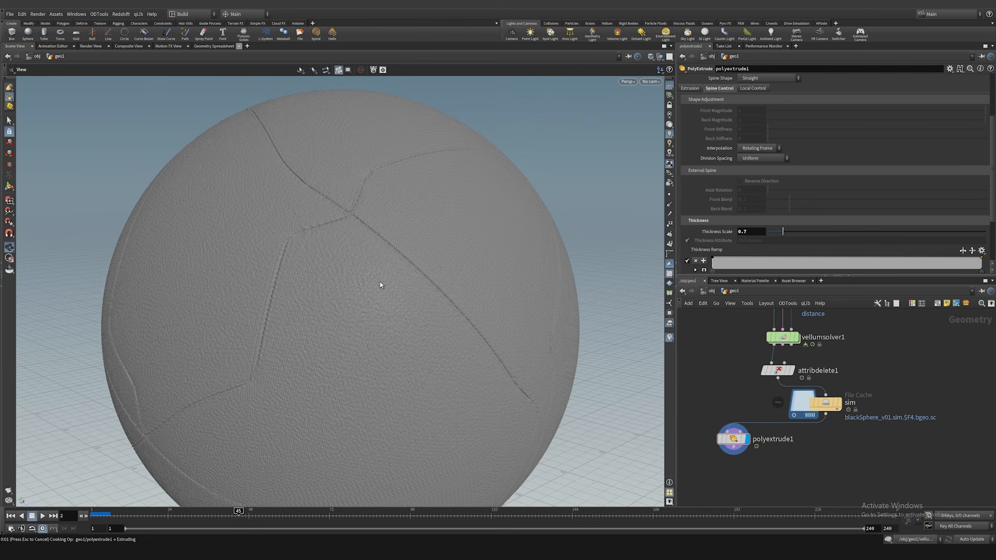
pyautogui.moveTo(356, 230); pyautogui.dragTo(422, 386, button='right')
pyautogui.moveTo(422, 386); pyautogui.dragTo(437, 275)
# Step: Add a Normal node after the PolyExtrude, display it and check the balloon's shading
pyautogui.moveTo(768, 459); pyautogui.dragTo(794, 397, button='middle')
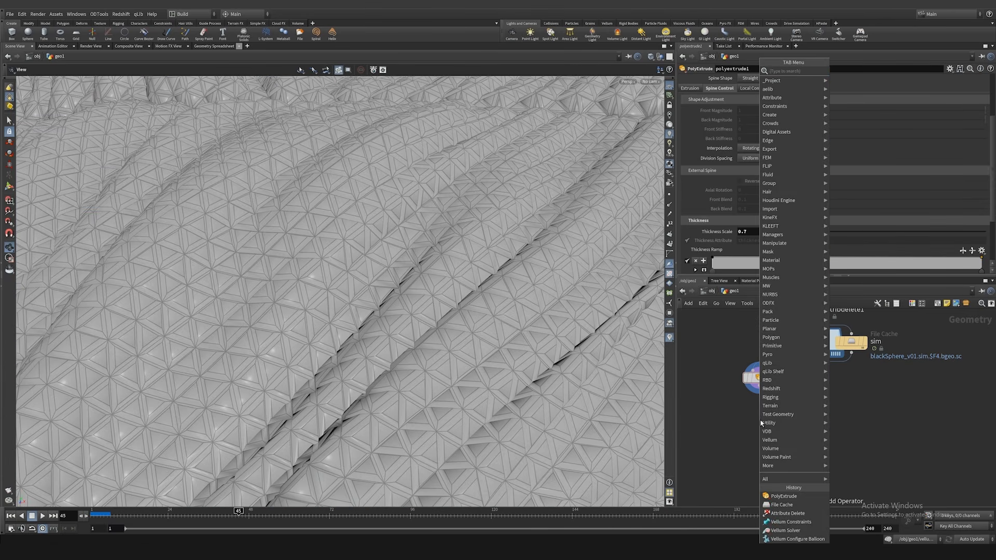
pyautogui.press('Tab')
pyautogui.write('nor')
pyautogui.press('Return')
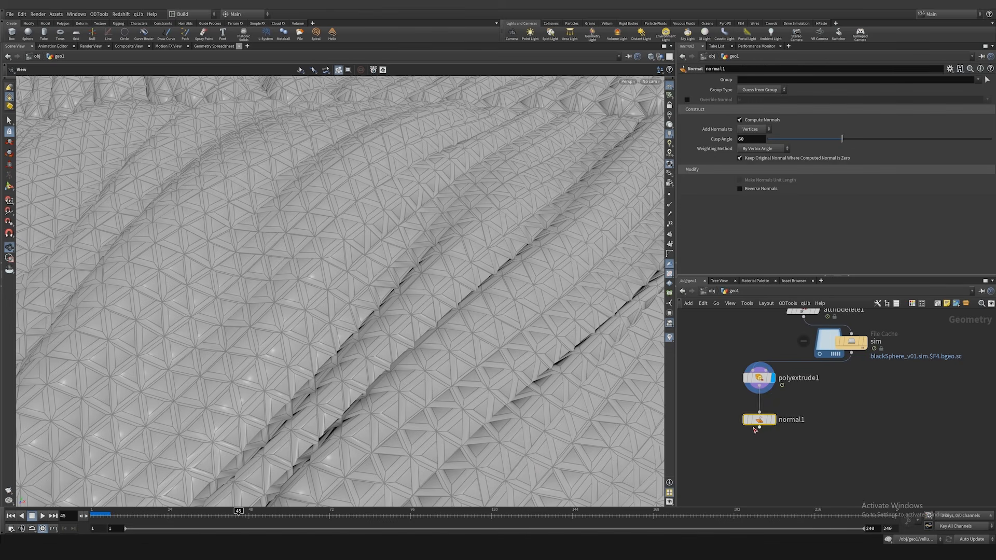
pyautogui.click(761, 418)
pyautogui.scroll(-5, 394, 306)
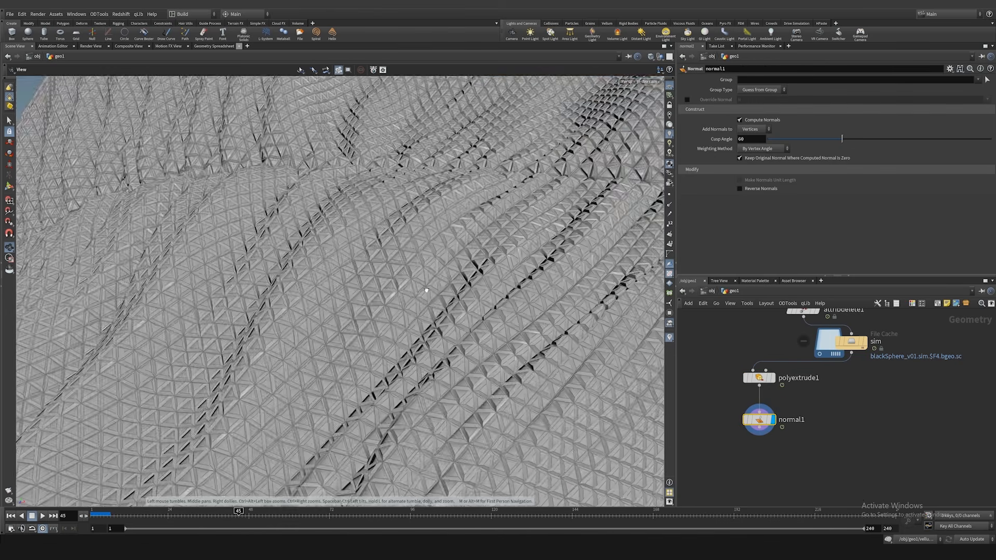
pyautogui.scroll(-5, 356, 299)
pyautogui.scroll(-3, 440, 292)
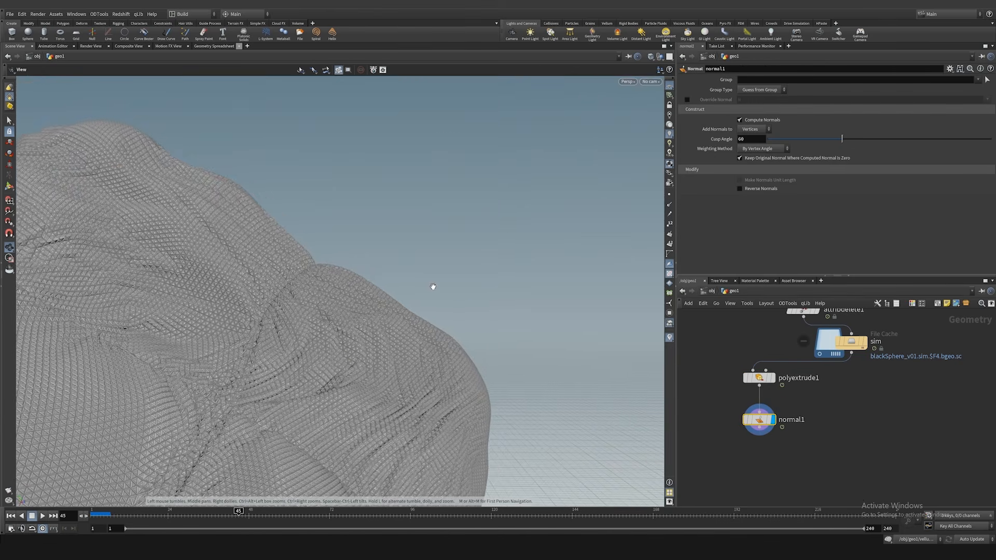